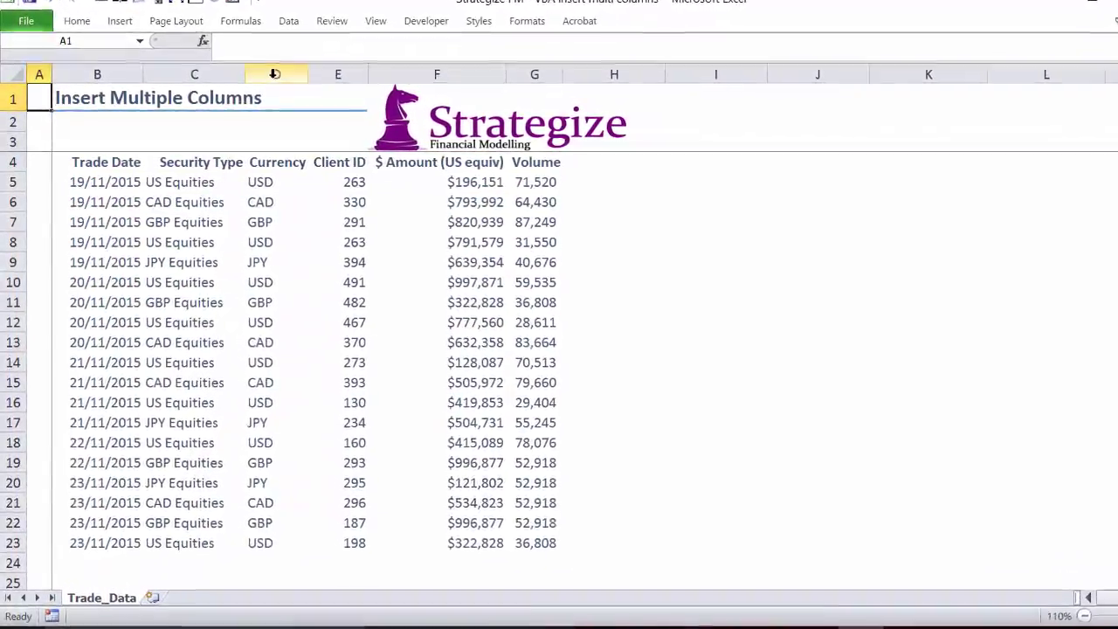
Step: Trial-insert a blank column before Currency (column D), undo it, then bring up the Trade_Data sheet options
left_click(275, 73)
right_click(274, 74)
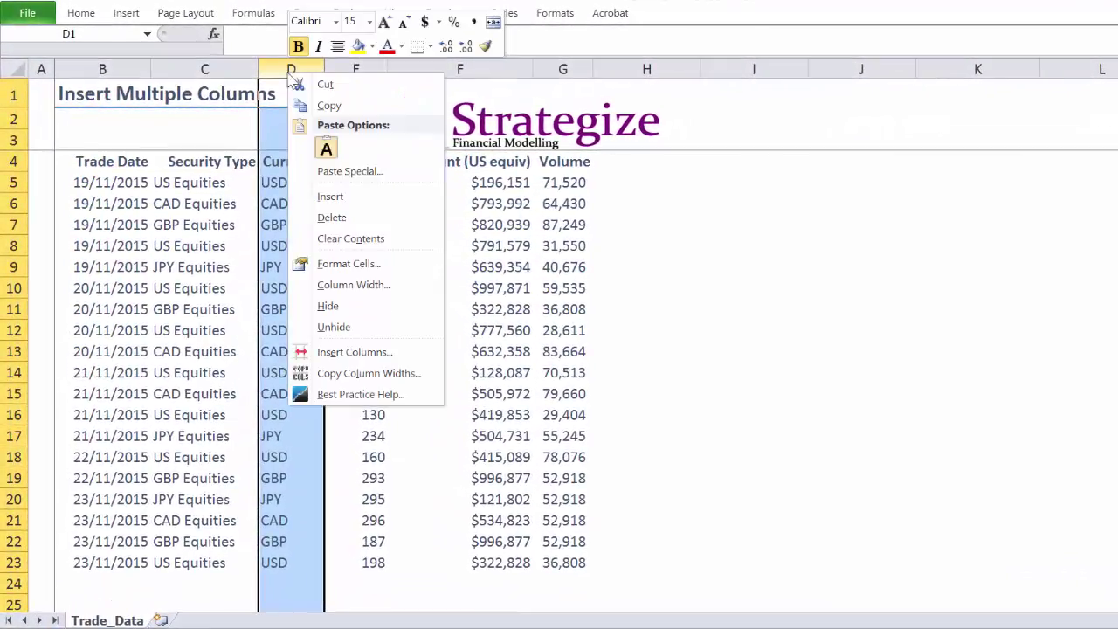
left_click(319, 198)
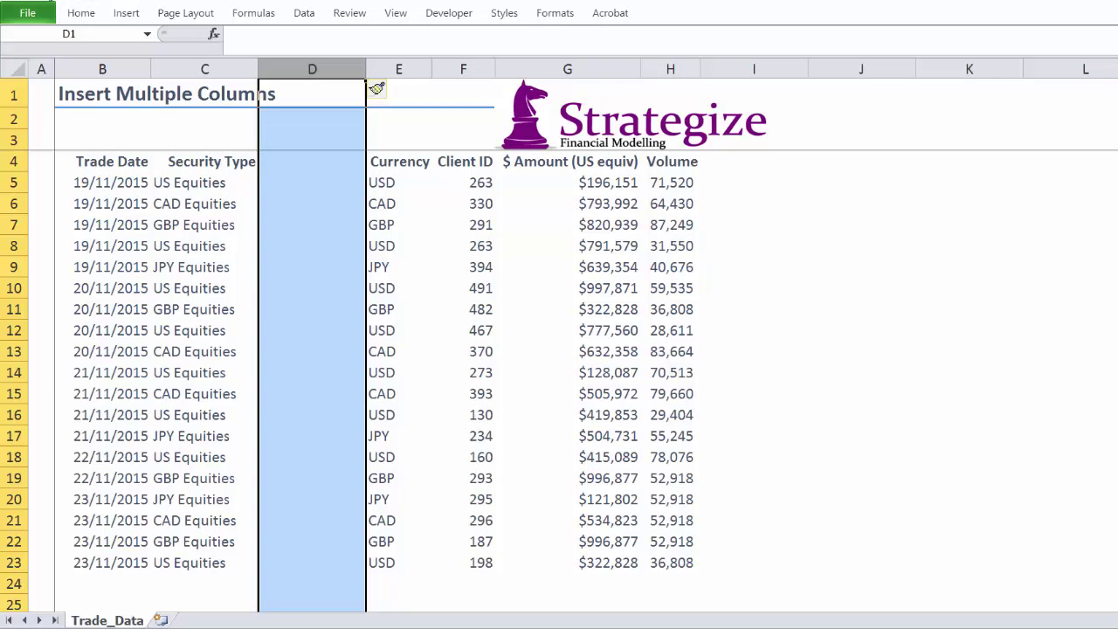
key("ctrl+z")
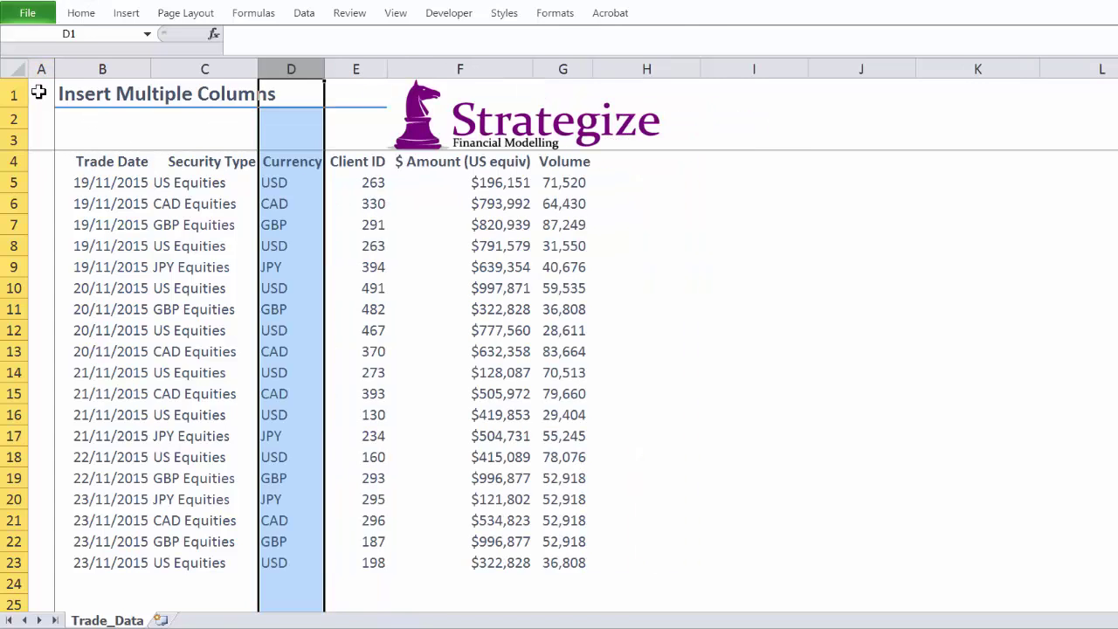
left_click(38, 91)
right_click(109, 620)
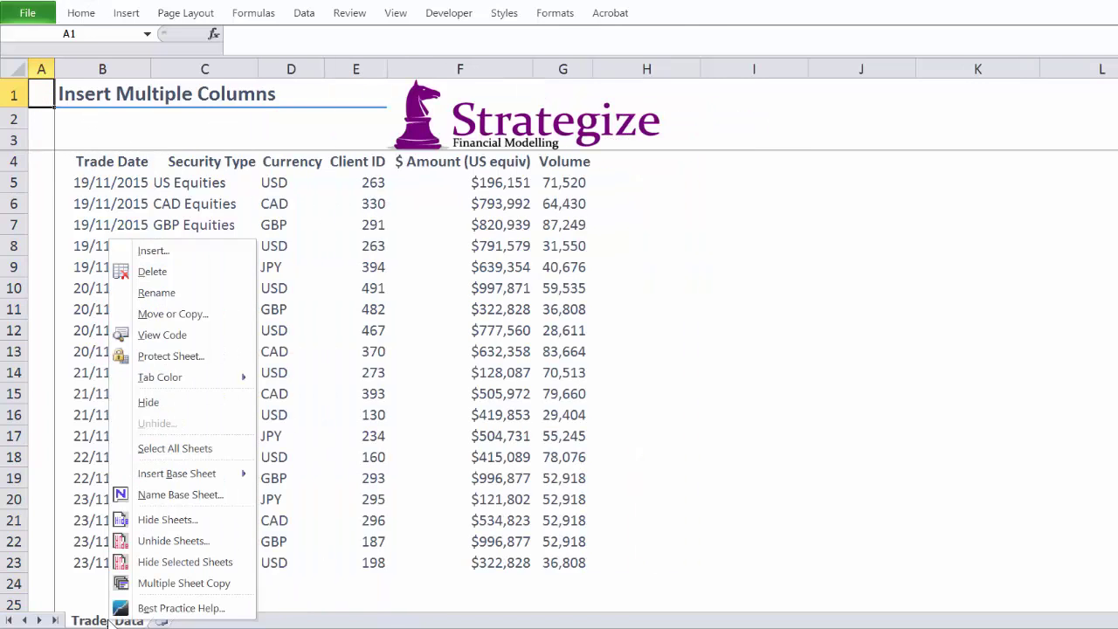
Step: Add a new code module and write an asterisk border line at its top
left_click(165, 335)
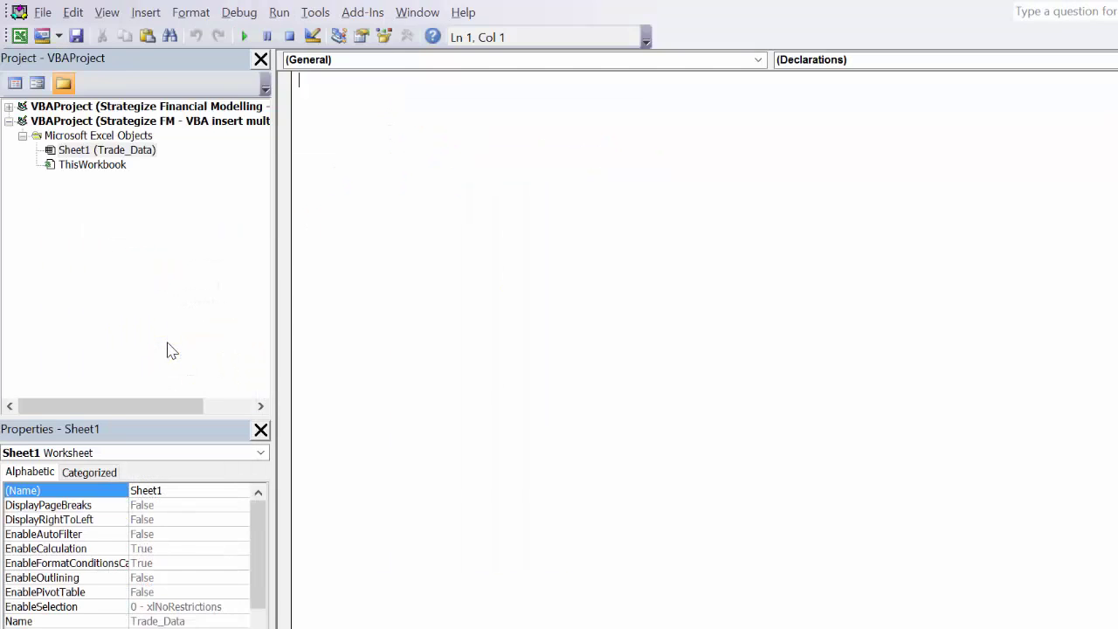
left_click(154, 12)
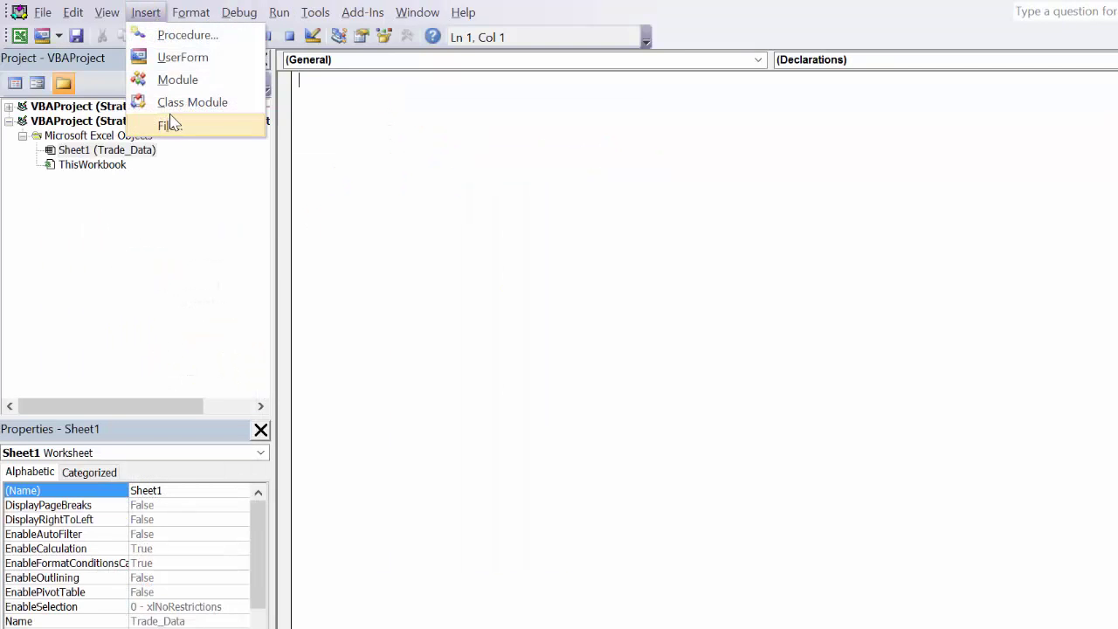
left_click(175, 80)
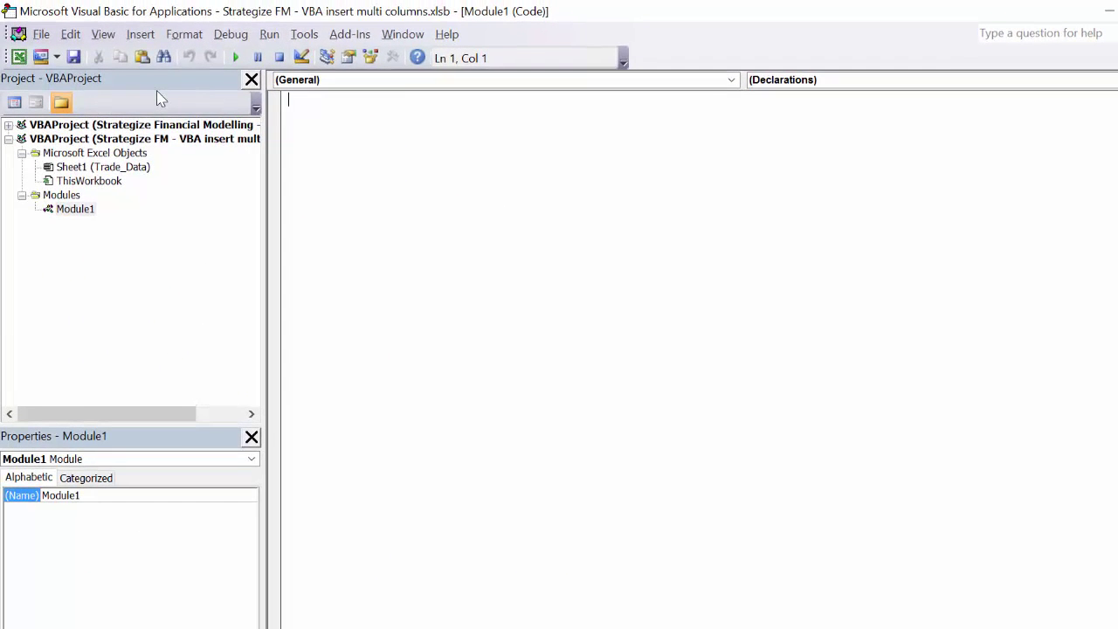
type("'***********************************************************")
key("Return")
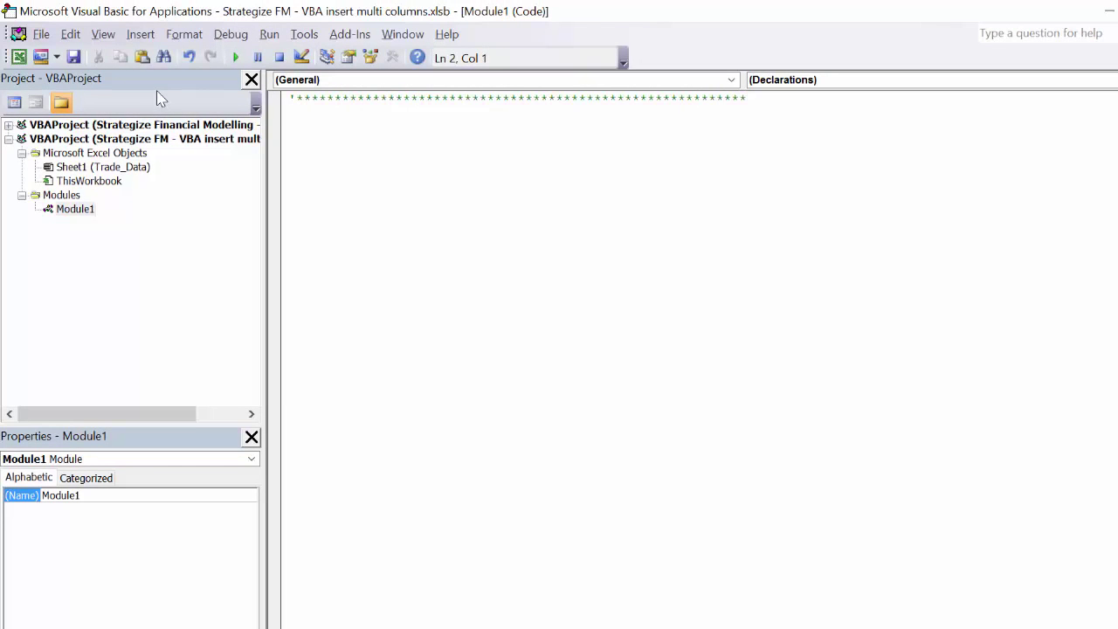
Step: Add the comments 'Insert multiple columns simultaneously' and 'Version 1.0'
type("' ")
type("Insert multiple row")
key("BackSpace")
key("BackSpace")
key("BackSpace")
type("columns sim")
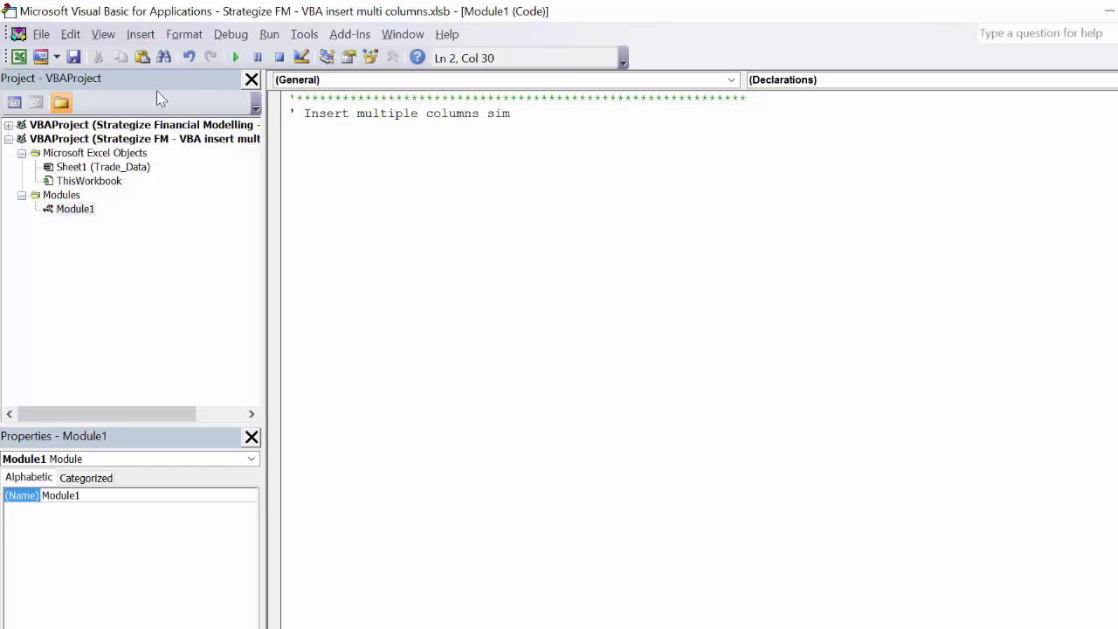
type("ultan")
type("eously")
key("Return")
type("' Version ")
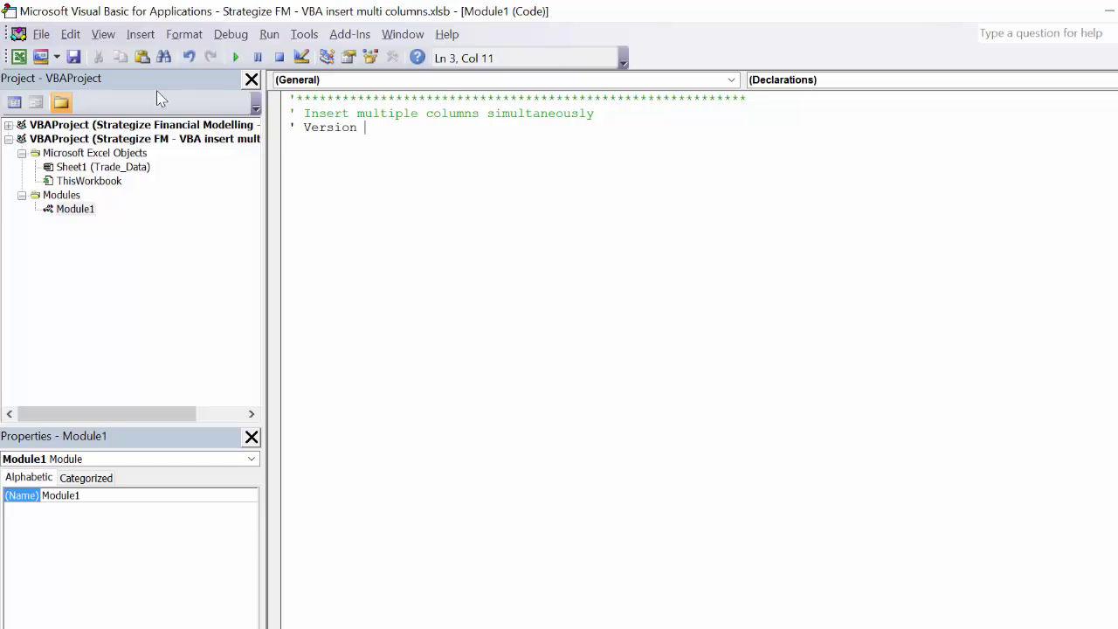
type("1.0")
key("Return")
Step: Copy the asterisk line below the version comment as the closing border
key("Up")
key("Up")
key("Up")
key("shift+Down")
key("ctrl+c")
key("Down")
key("Down")
key("ctrl+v")
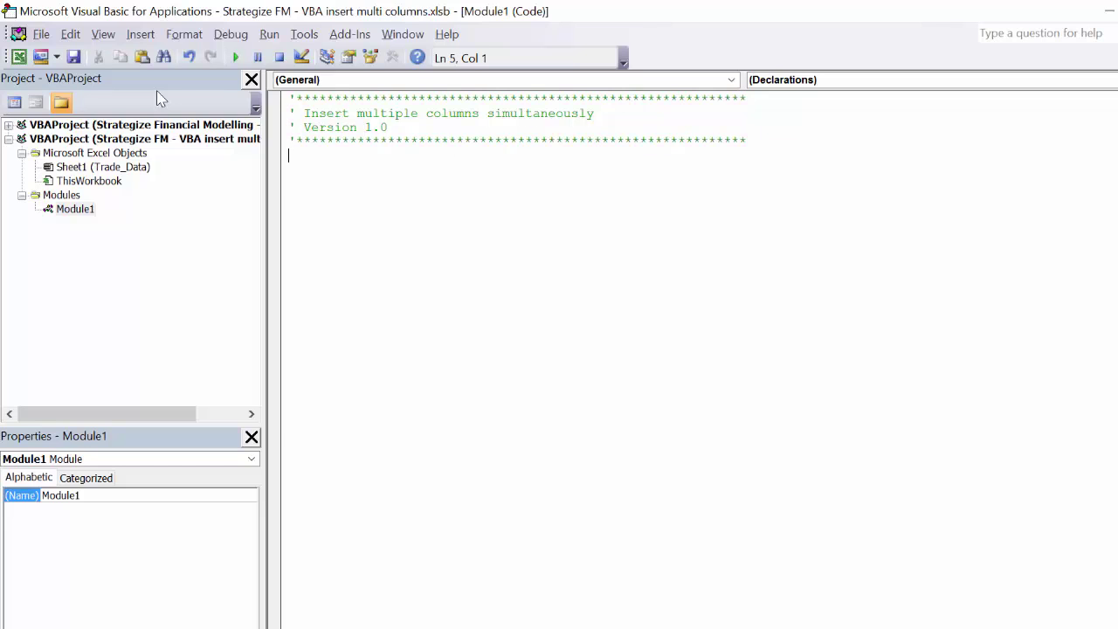
Step: Create Sub insertMultiCols with the comment 'Disable Excel features whilst macro runs'
type("sub insertMulti")
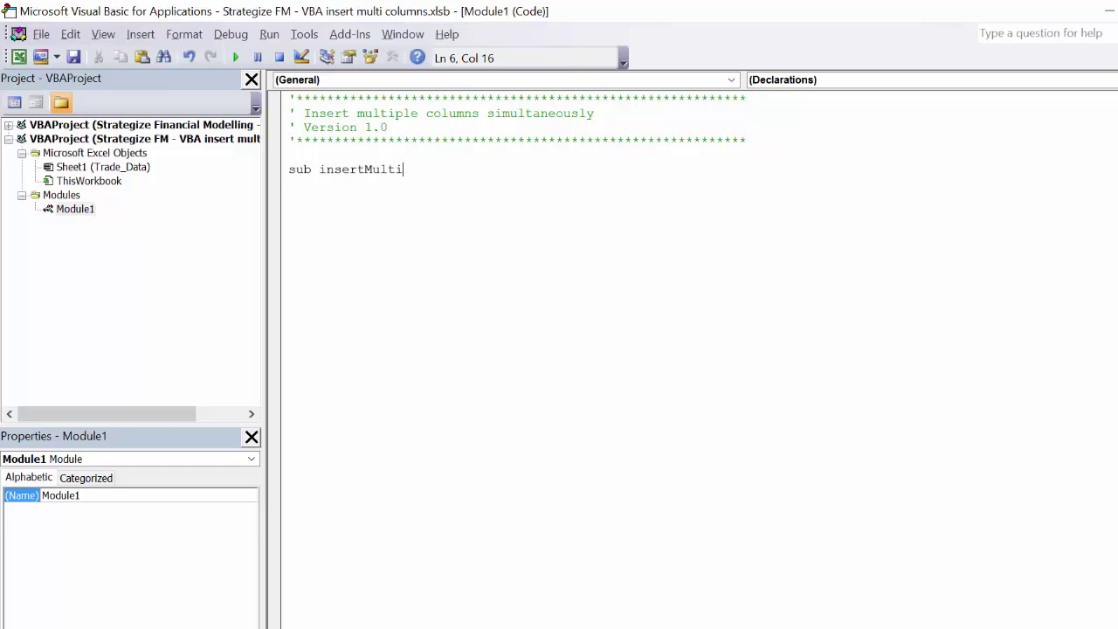
type("Cols")
key("Return")
key("Return")
key("Return")
type("'")
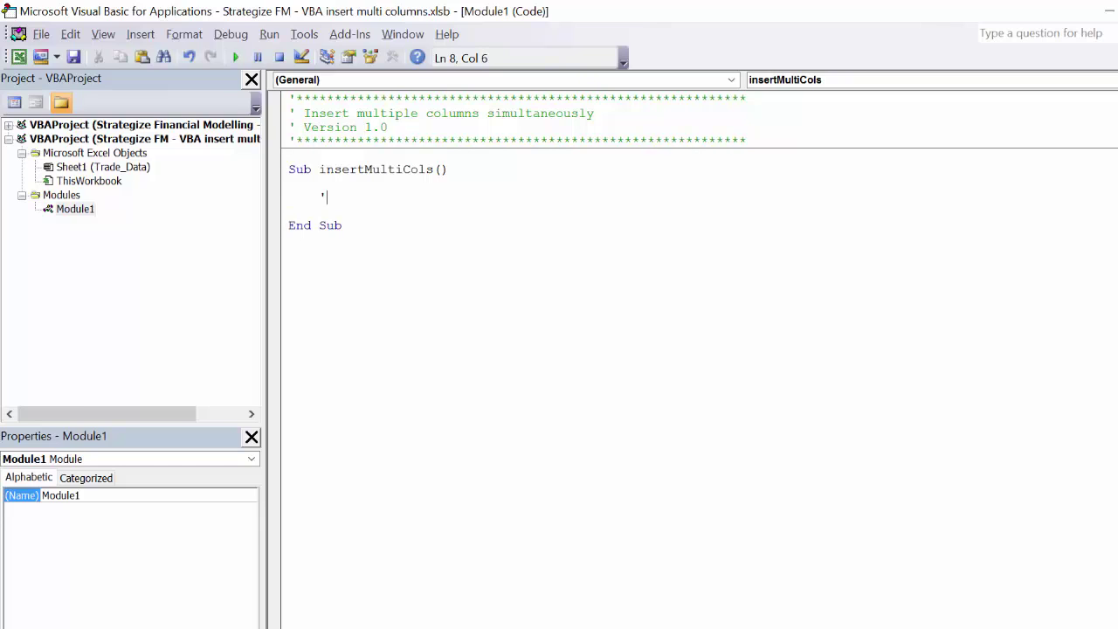
type(" Disable ")
type("Excel features ")
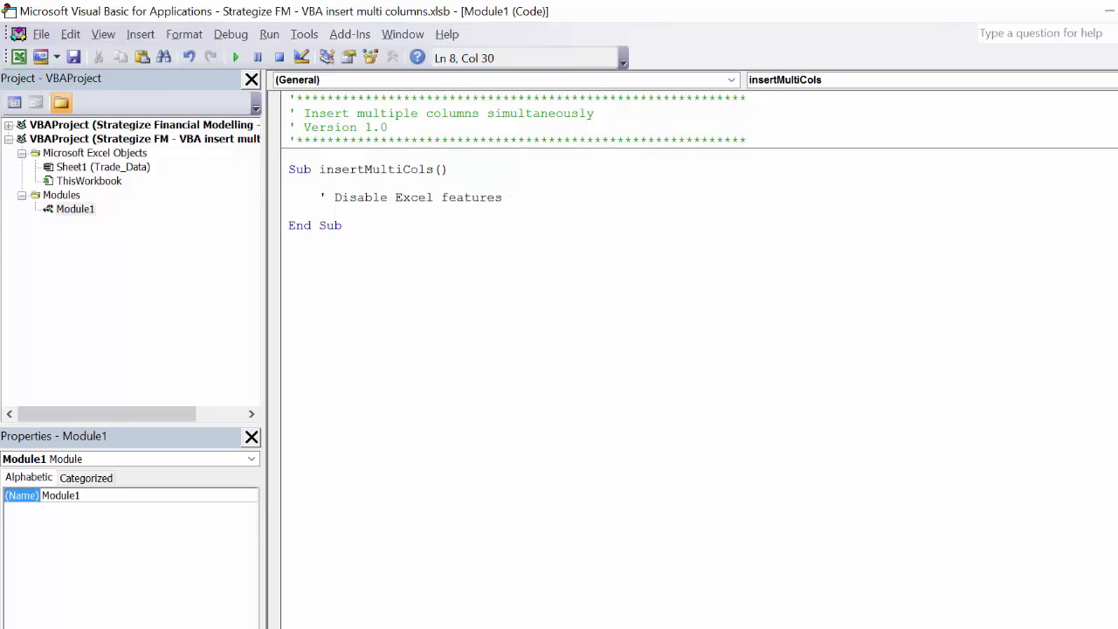
type("whilst macrorunds")
key("BackSpace")
key("BackSpace")
type("s")
key("Return")
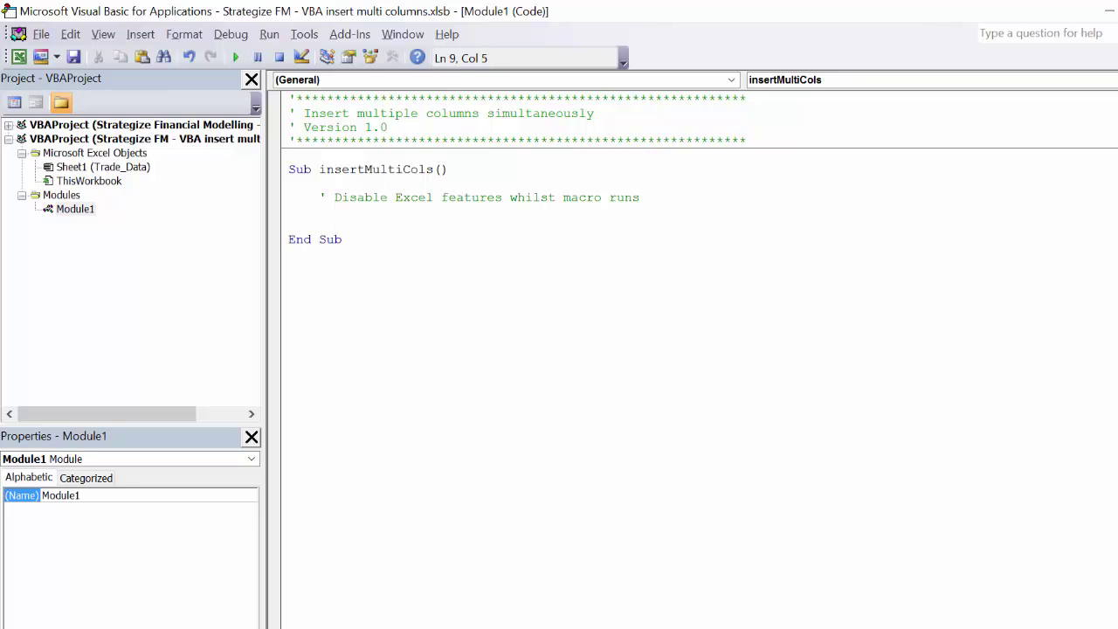
Step: Set Application.Calculation to xlCalculationManual
type("Application.")
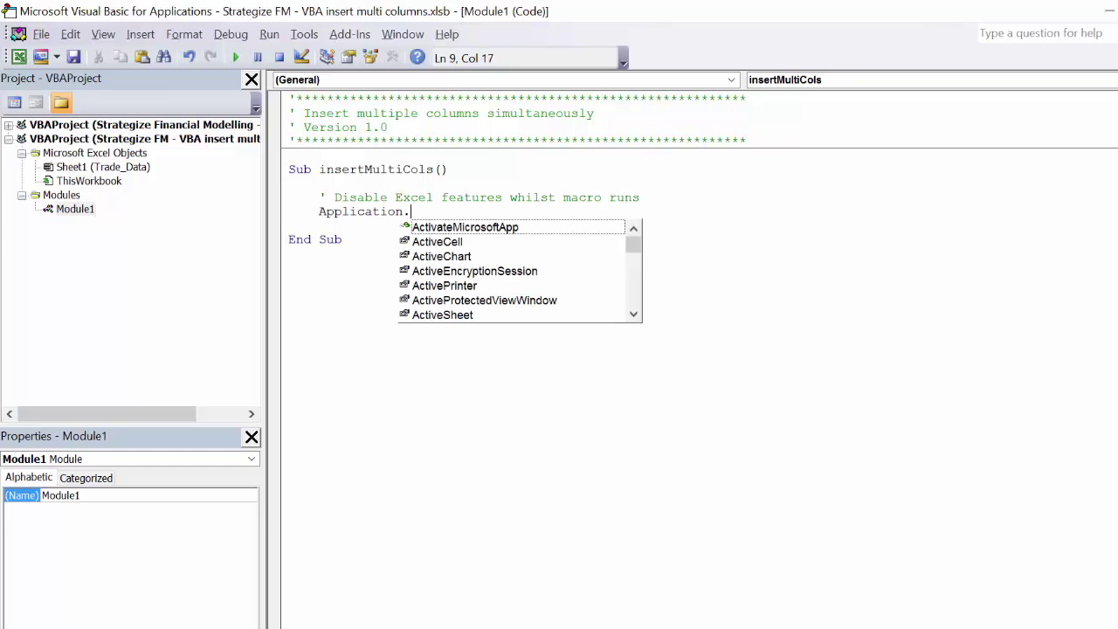
type("ca")
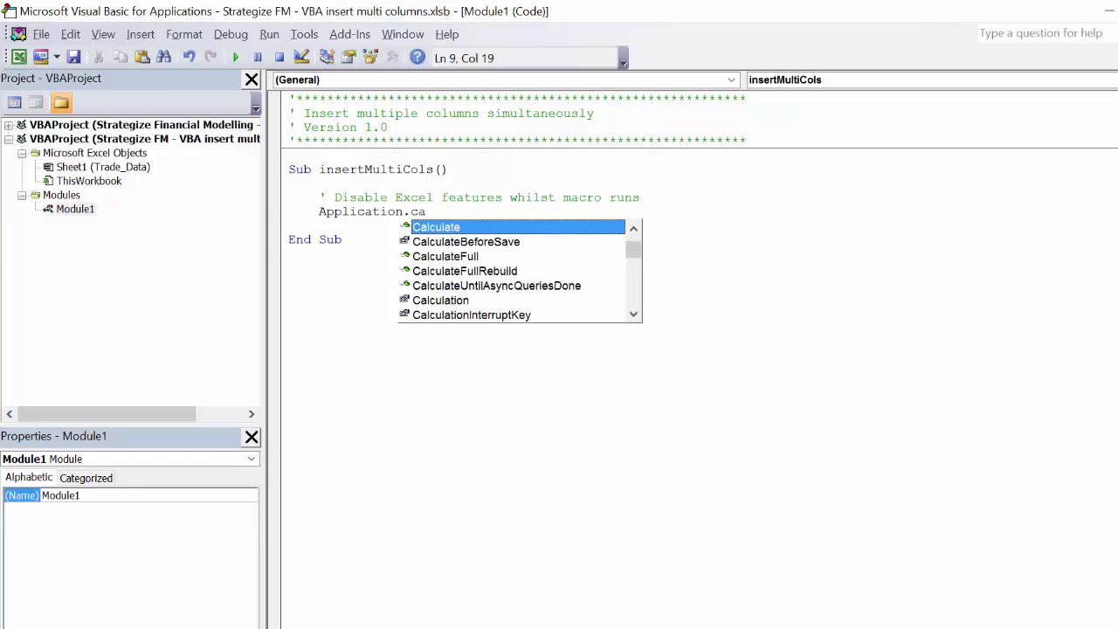
key("Down")
key("Down")
key("Down")
key("Down")
key("Down")
key("Tab")
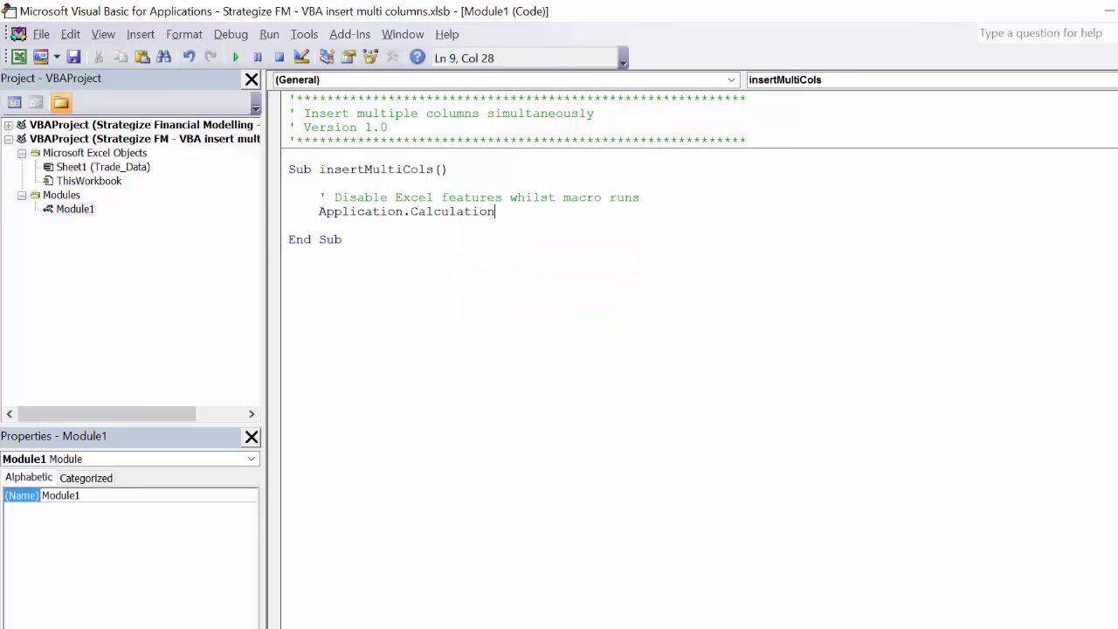
type(" =")
Step: Set Application.EnableEvents to False
key("Down")
key("Down")
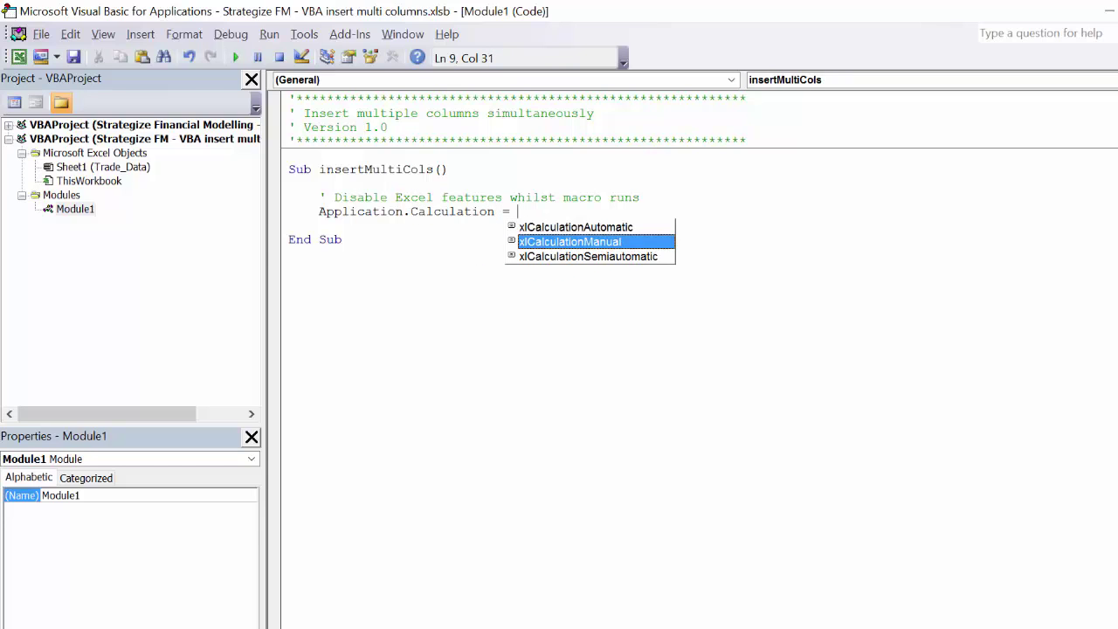
key("Return")
type("A")
type("pplicaito")
key("BackSpace")
key("BackSpace")
key("BackSpace")
type("tion.en")
key("Down")
key("Down")
key("Down")
key("Tab")
type("=")
key("Tab")
key("Return")
Step: Set Application.ScreenUpdating to False and add the 'Declaration of column count variable' comment
type("Application.scre")
key("Tab")
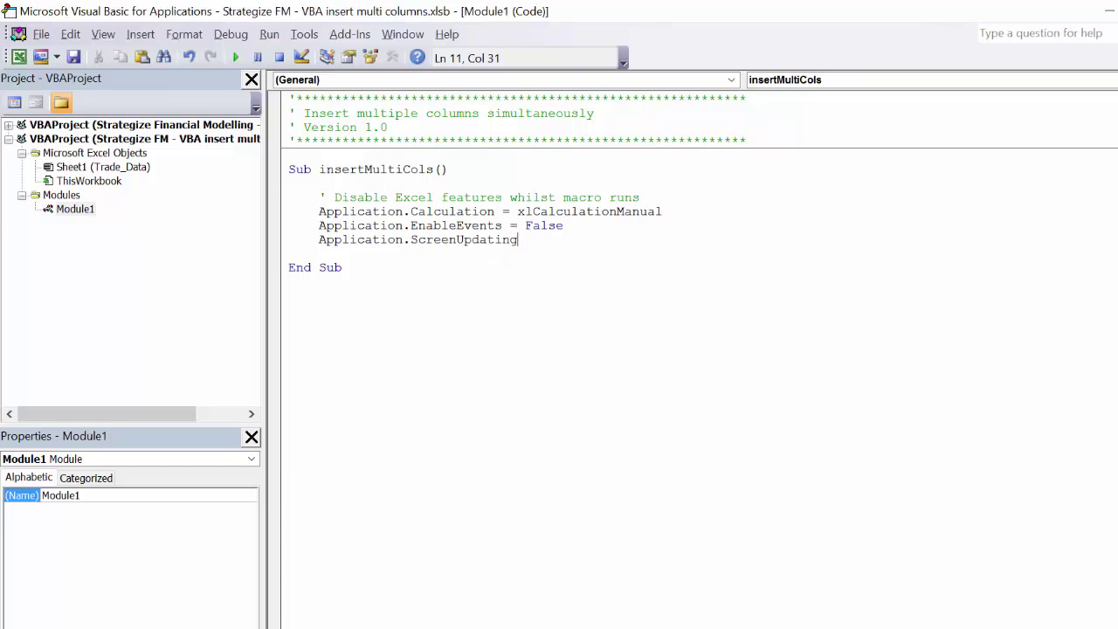
type(" =")
key("Tab")
key("Return")
key("Return")
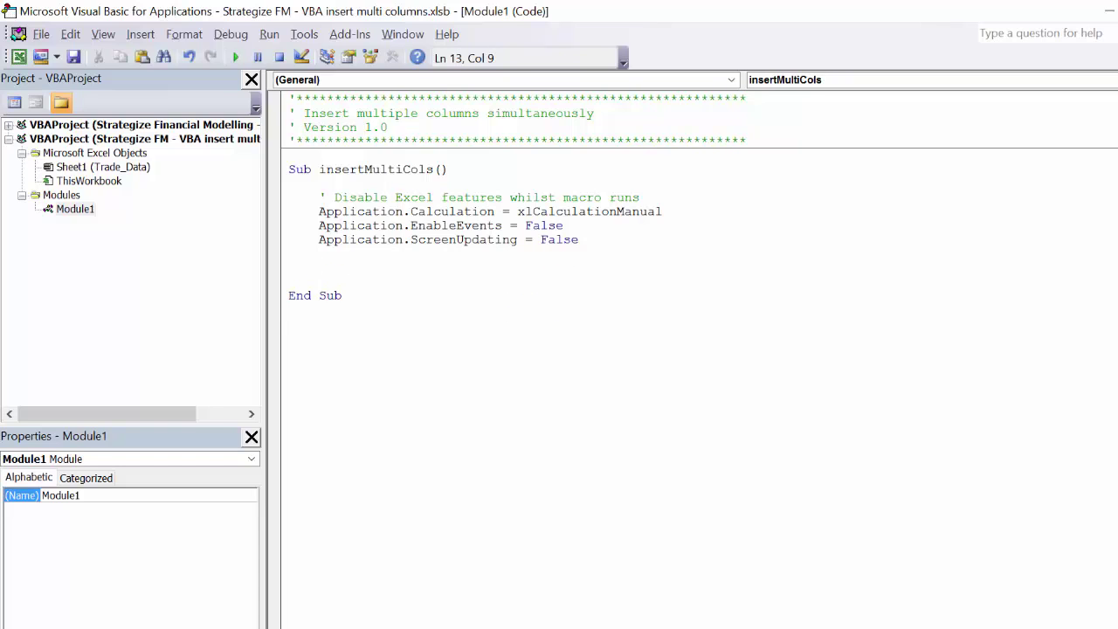
type("'Declaration of column count variable")
key("Return")
Step: Declare Dim iCountCols and leave an indented blank line below it
type("Dim iCountCols")
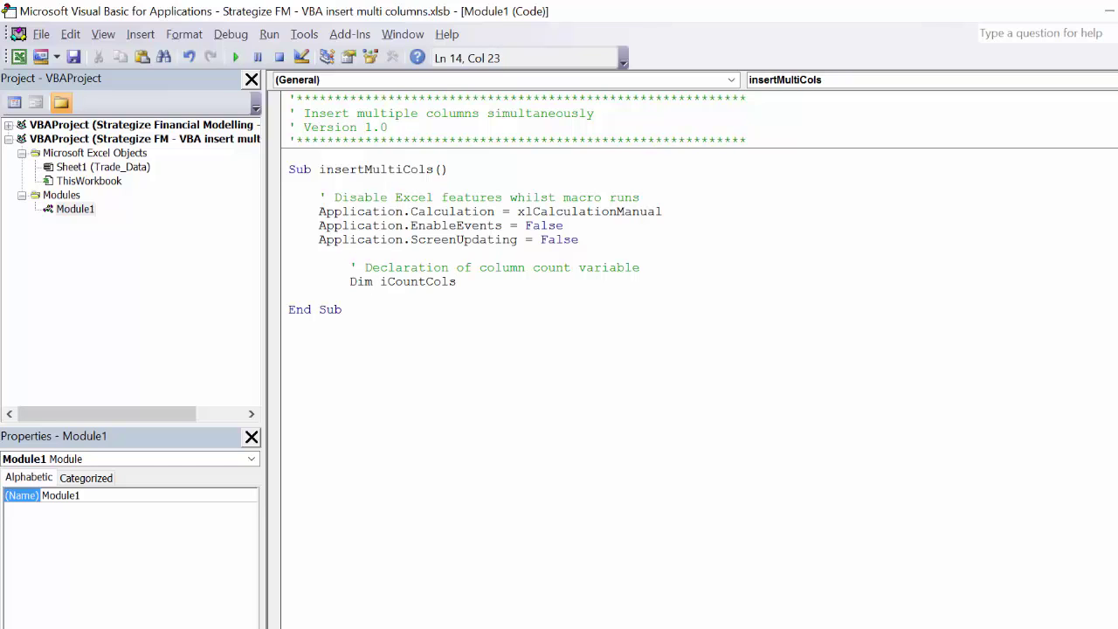
key("Return")
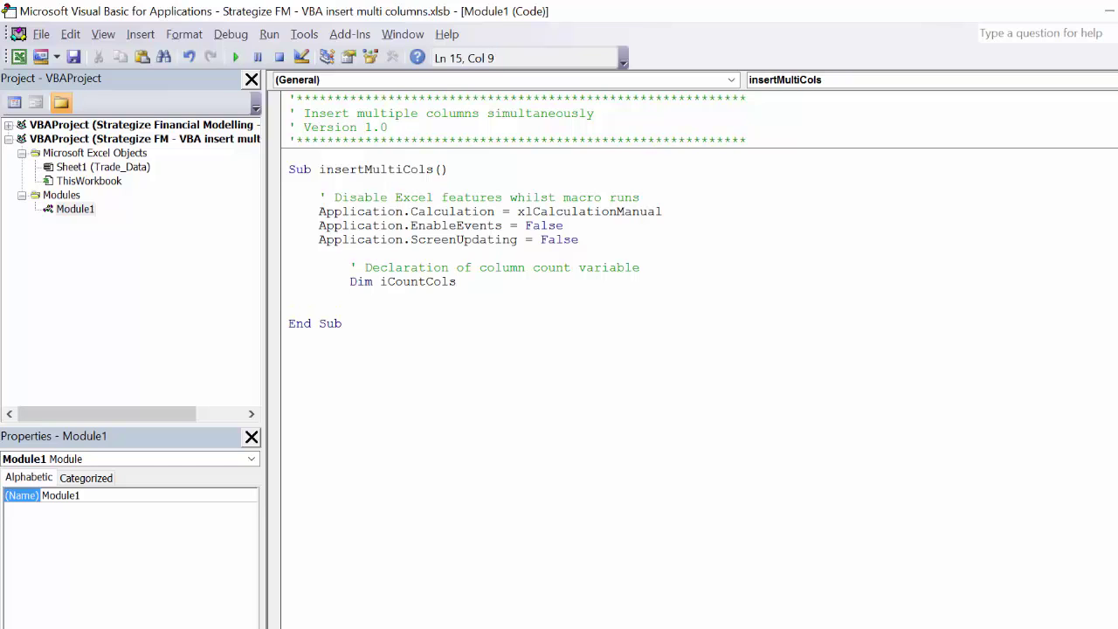
key("Return")
key("Tab")
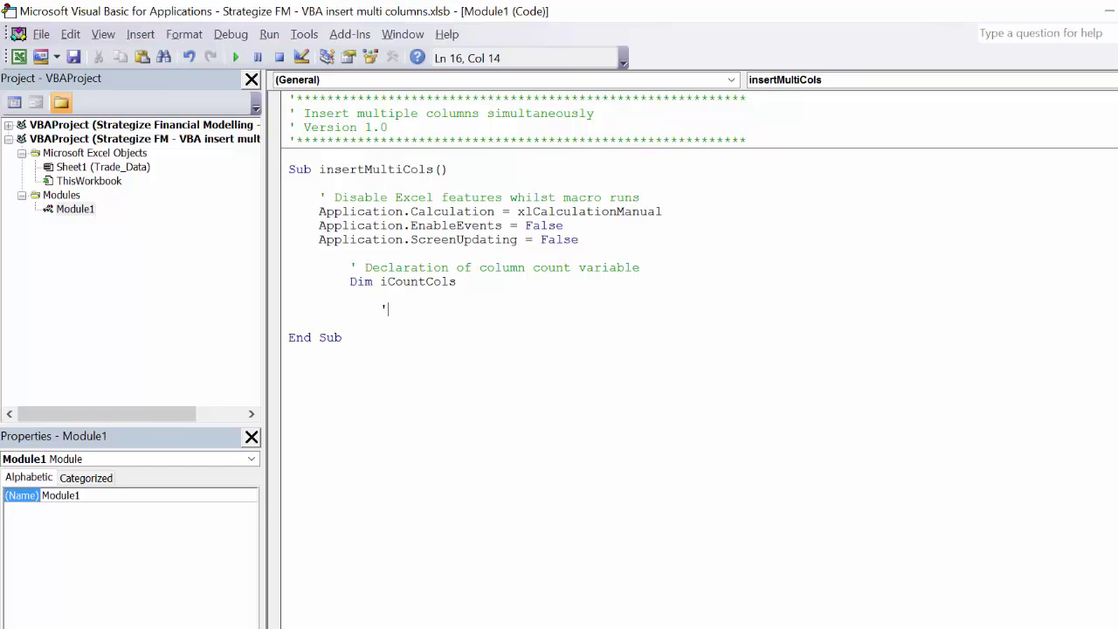
Step: Comment 'Trigger input message to appear' and begin iCountCols = Application.InputBox(Prompt:="How many columns…"
type(" Trigger ")
type("input message ")
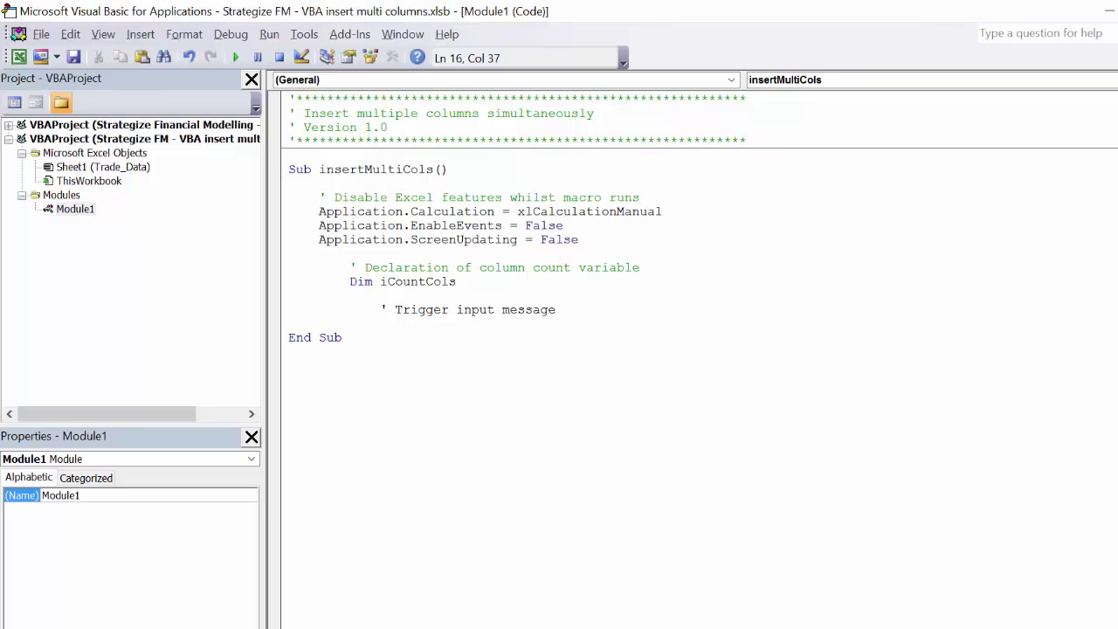
type("to appear - in terms of ")
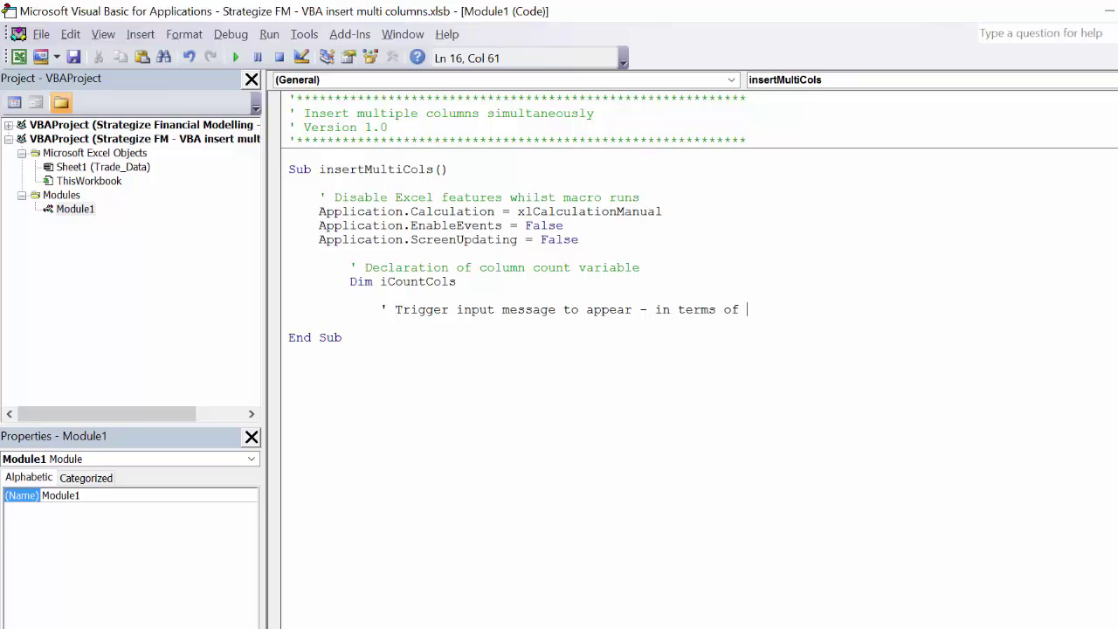
type("how many columns to insert")
key("Return")
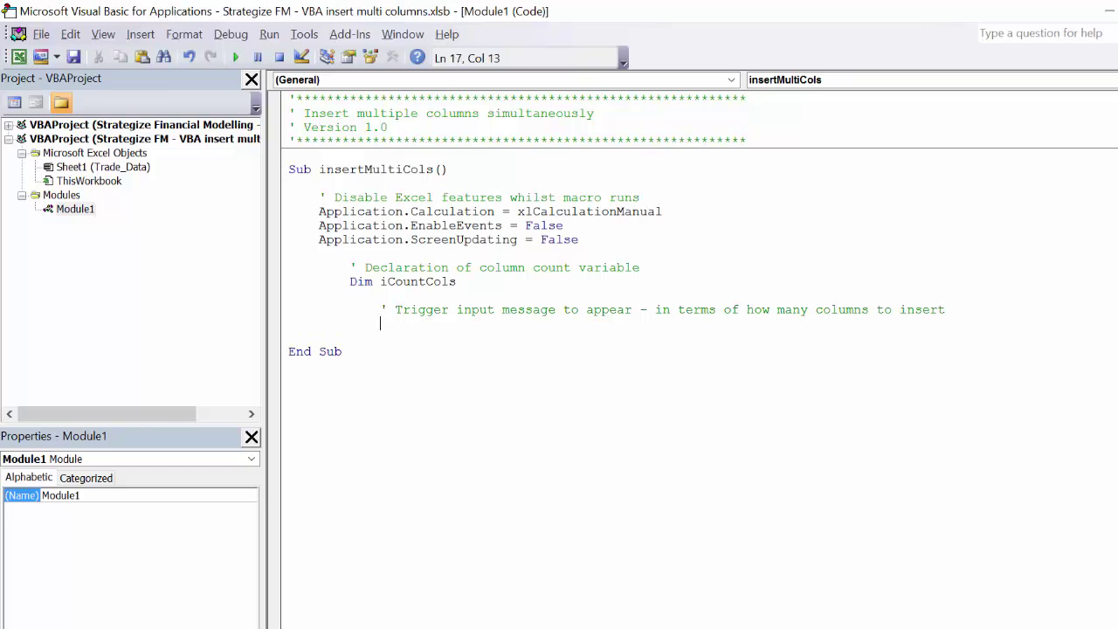
type("iC")
type("ountCols = Application.in")
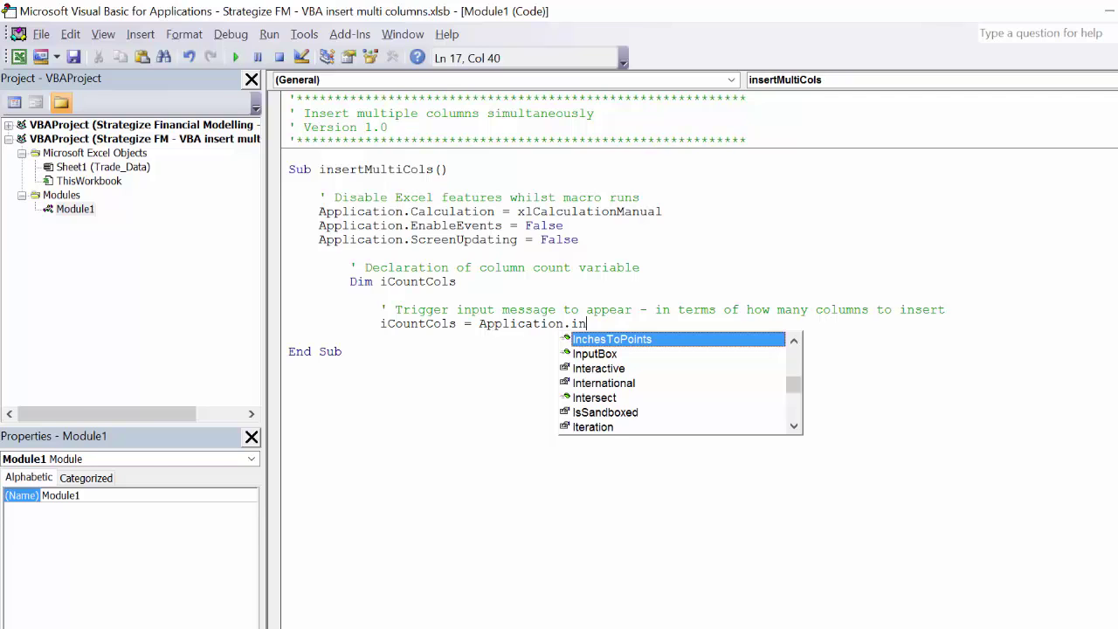
type("p")
key("Tab")
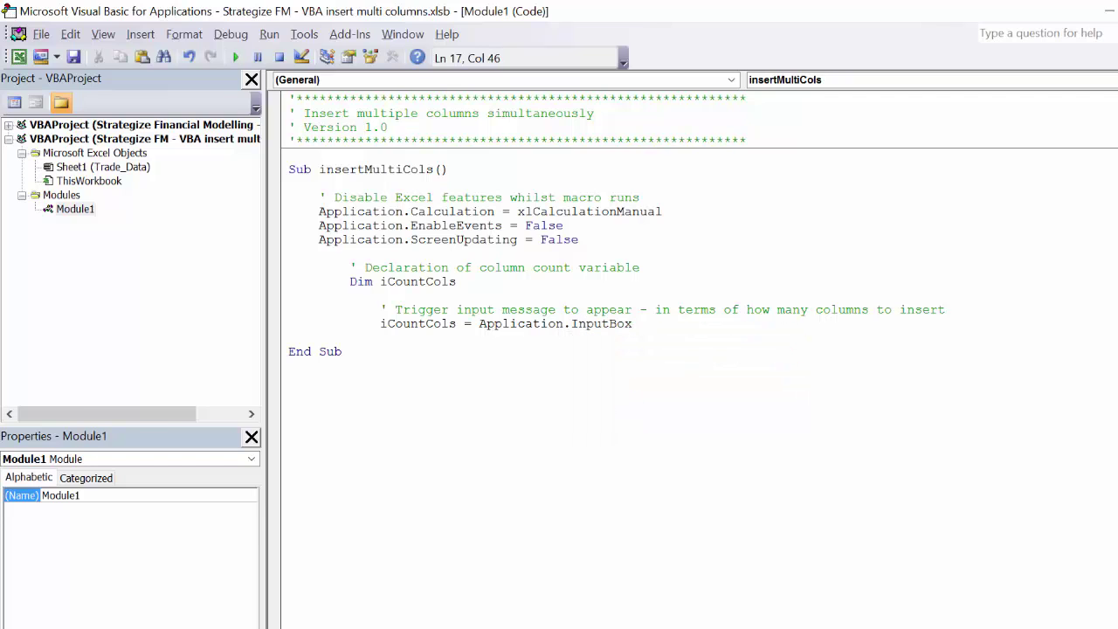
type("(Prompt")
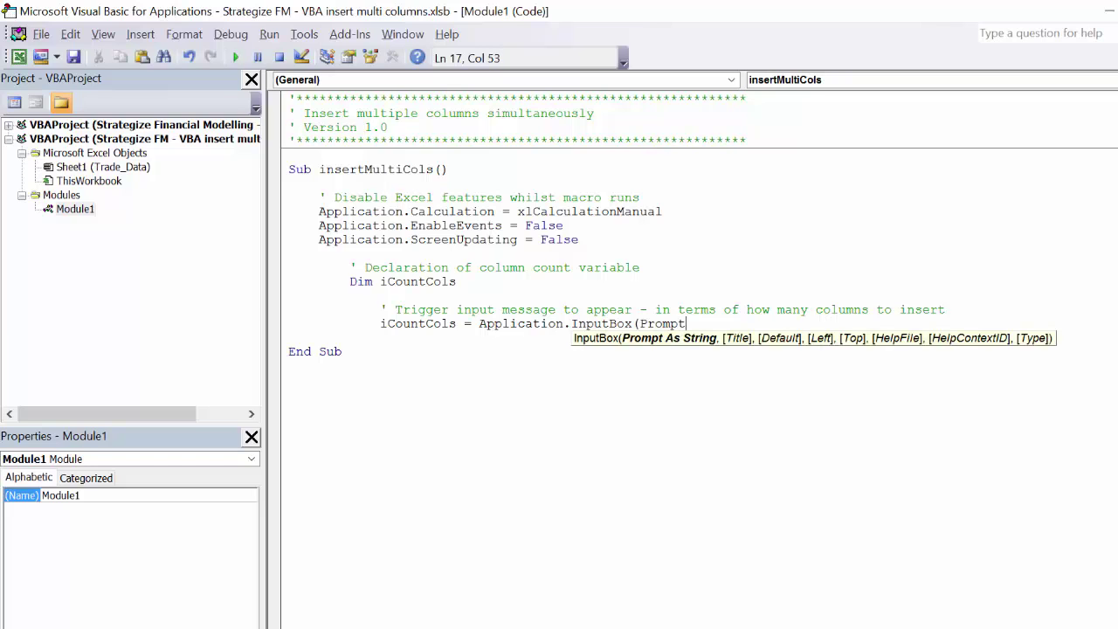
type(":=")
type("\"How many columns do you ")
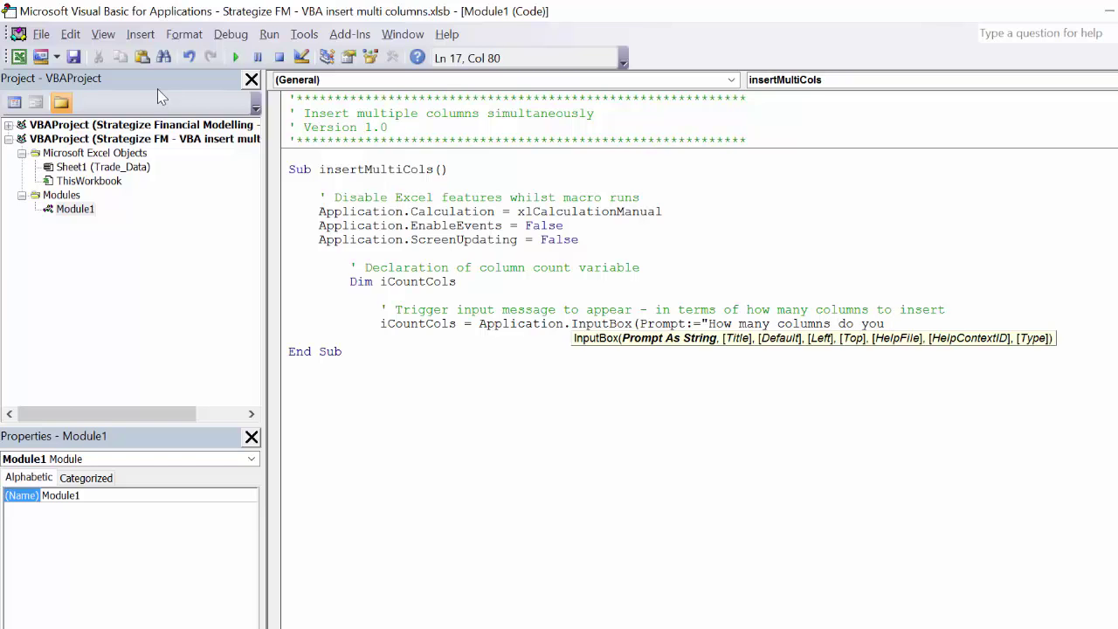
type("want ")
type("to")
type(" insert, in from")
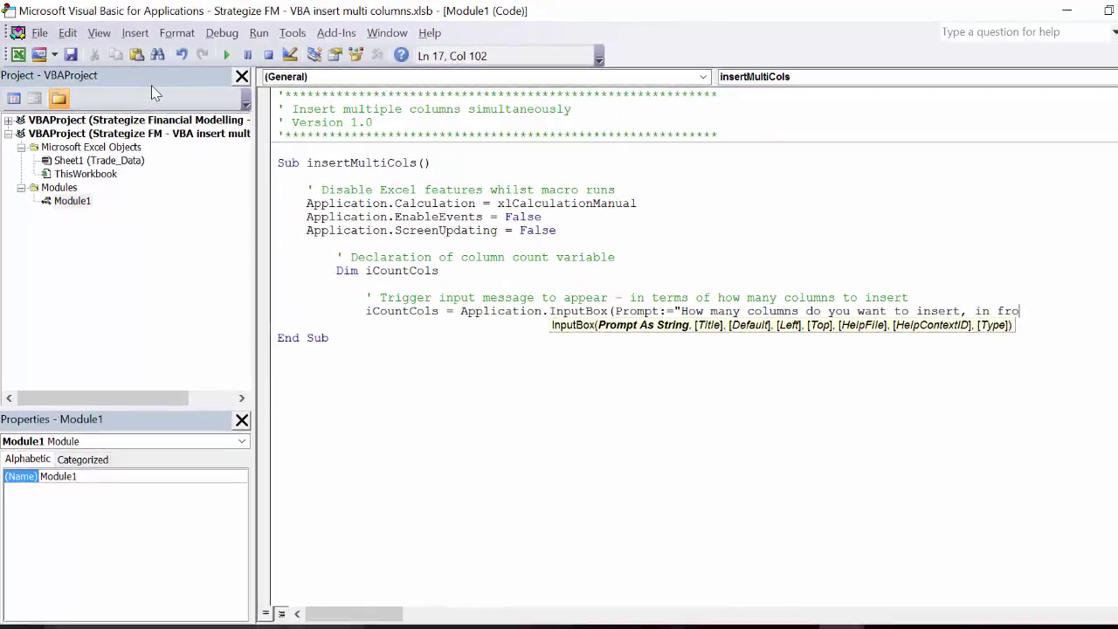
Step: Finish the prompt with 'in front of column " _' & ActiveCell & "?", Type:=1
type("nt of ")
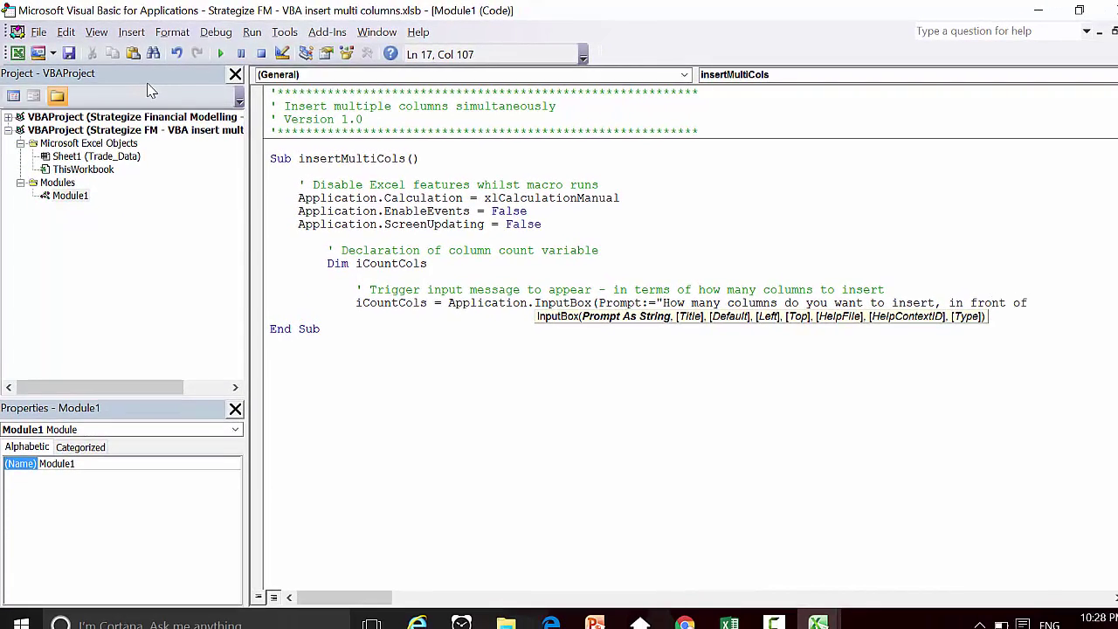
type("col")
type("umn")
type(" \" _")
key("Return")
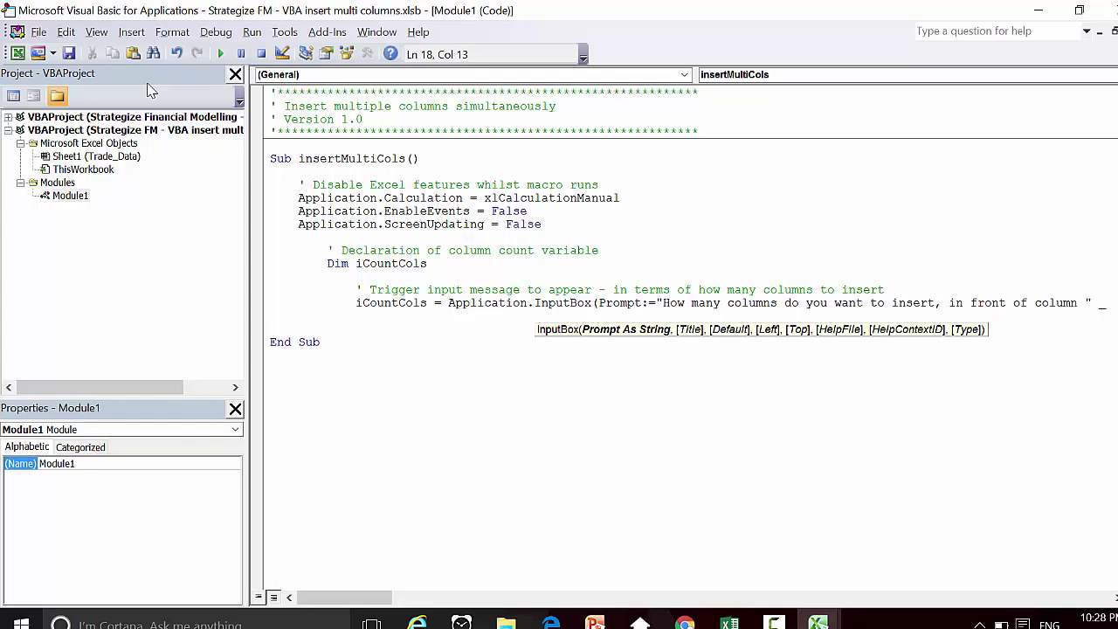
key("Tab")
type("& ")
type("ActiveCell")
type(" & \"")
type("?\", ")
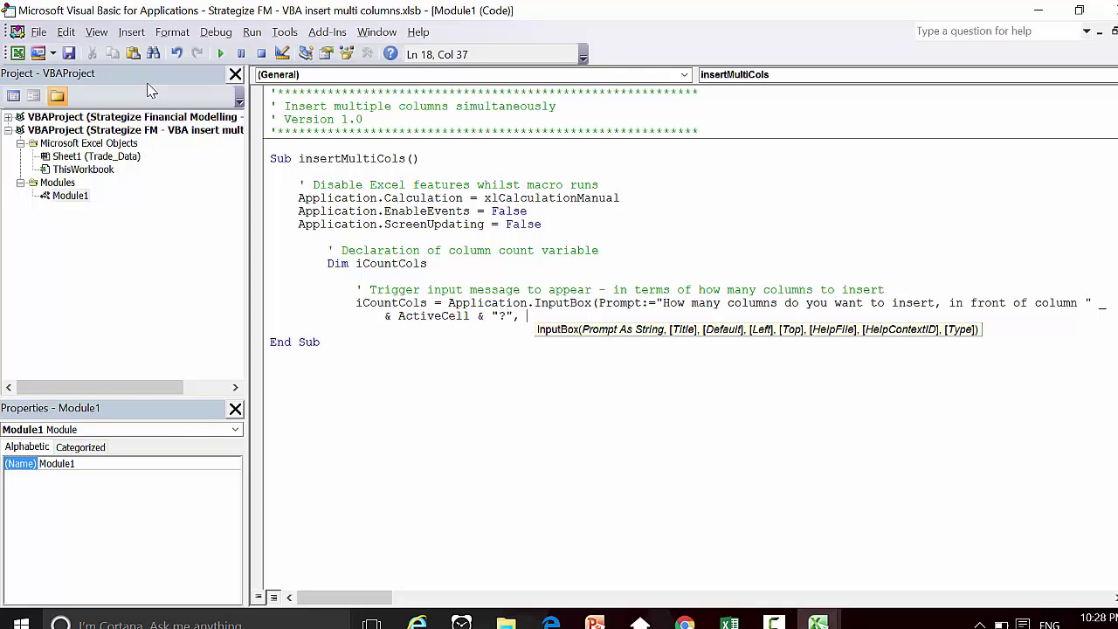
type("Type:")
type("=1")
type(")")
key("Return")
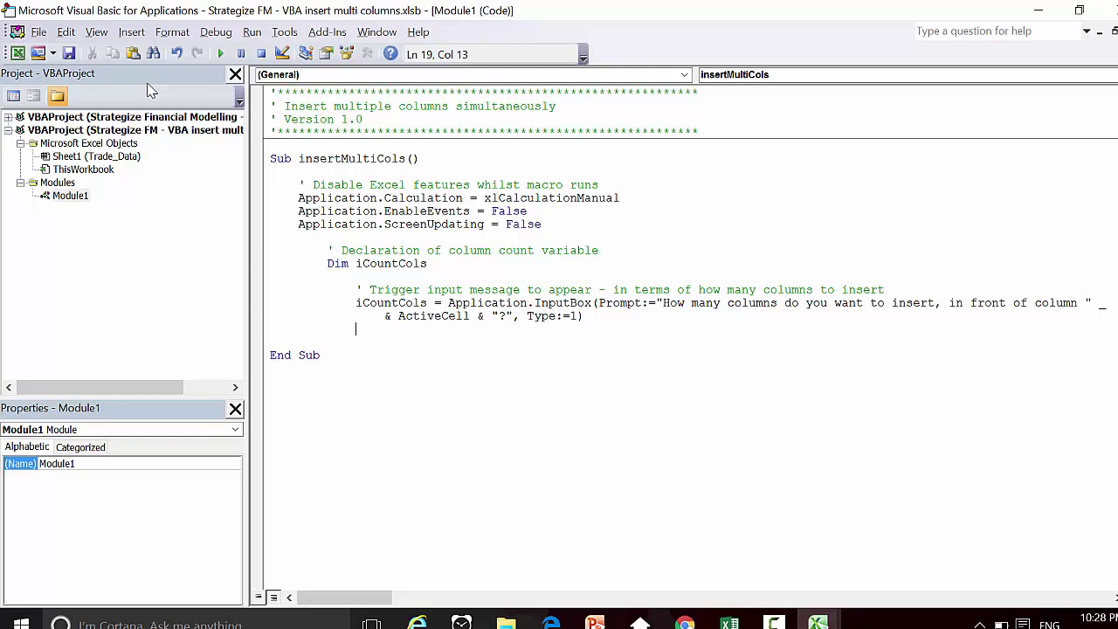
Step: Add the error-handling comment and If iCountCols <= 0 Then End, then start the insert-columns comment
key("Return")
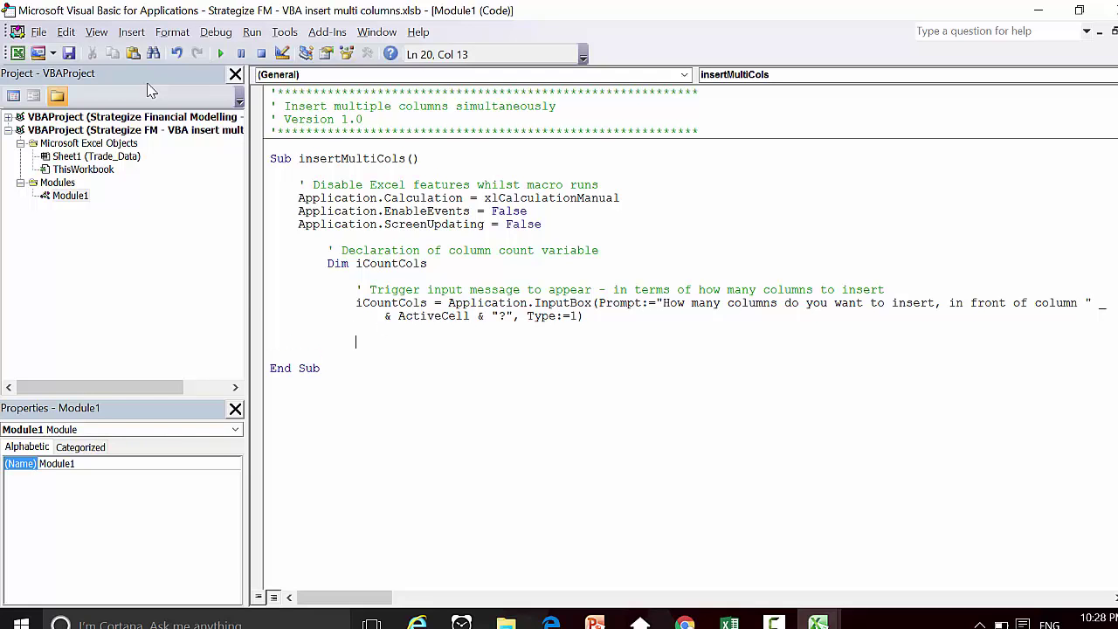
type("' ")
type("Error Handling -end the macro")
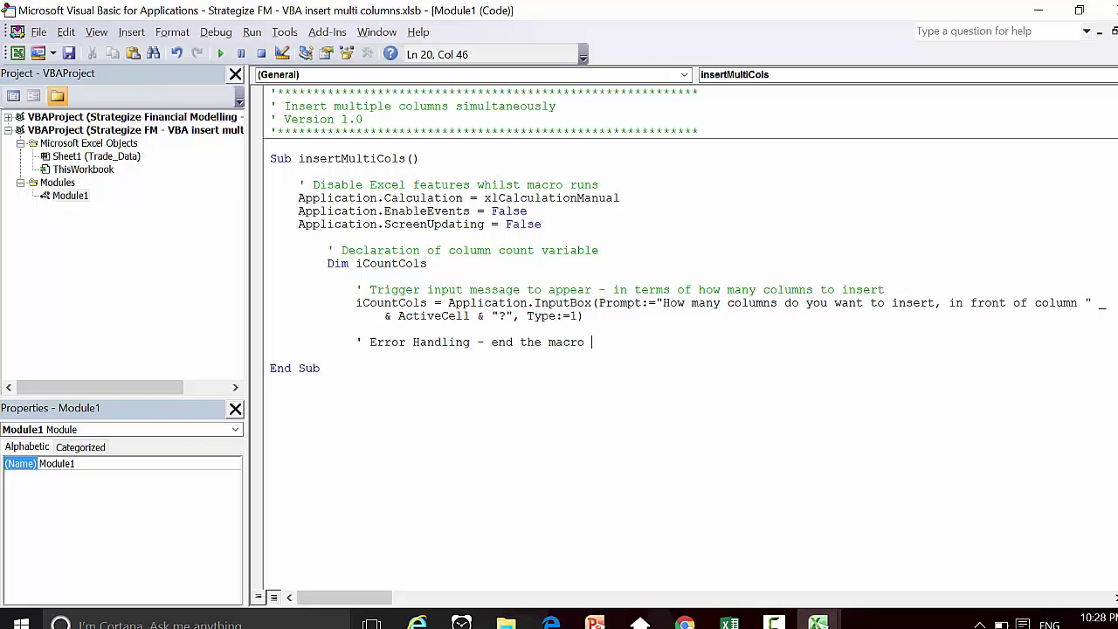
type("of")
key("BackSpace")
key("BackSpace")
type("f a zero or ne")
type("gative ")
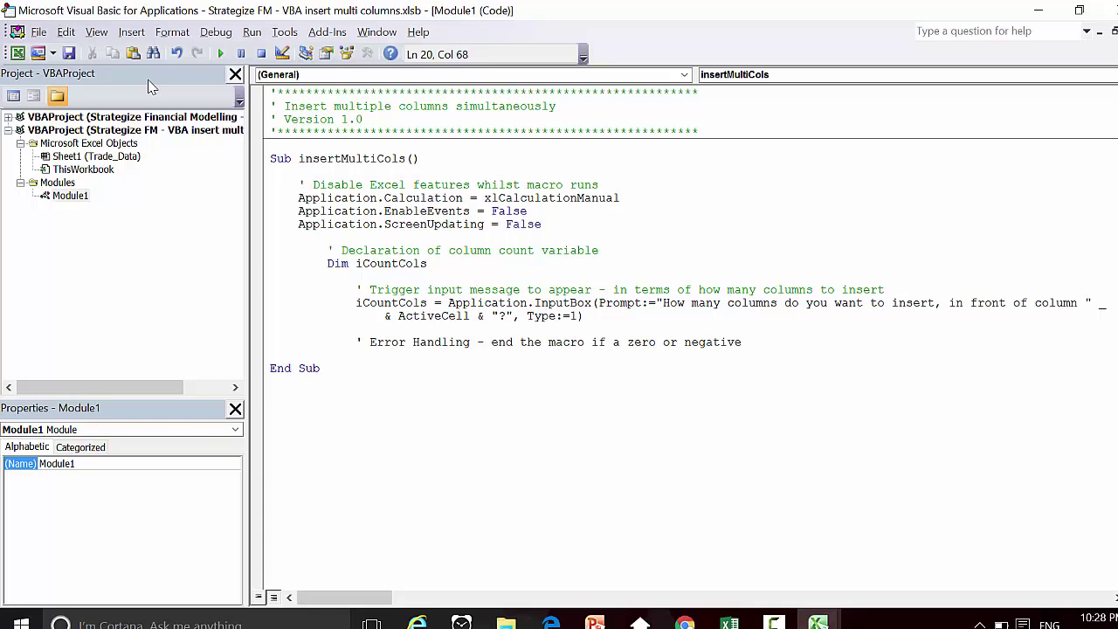
type("integer")
type(" value is ")
type("entered")
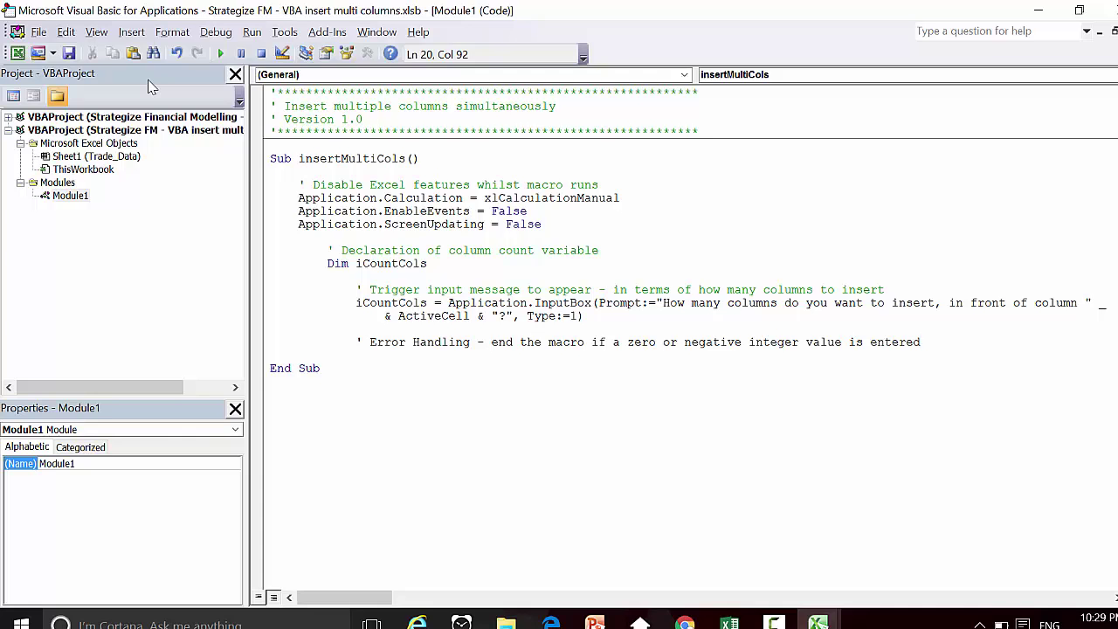
key("Return")
type("if iCountCols")
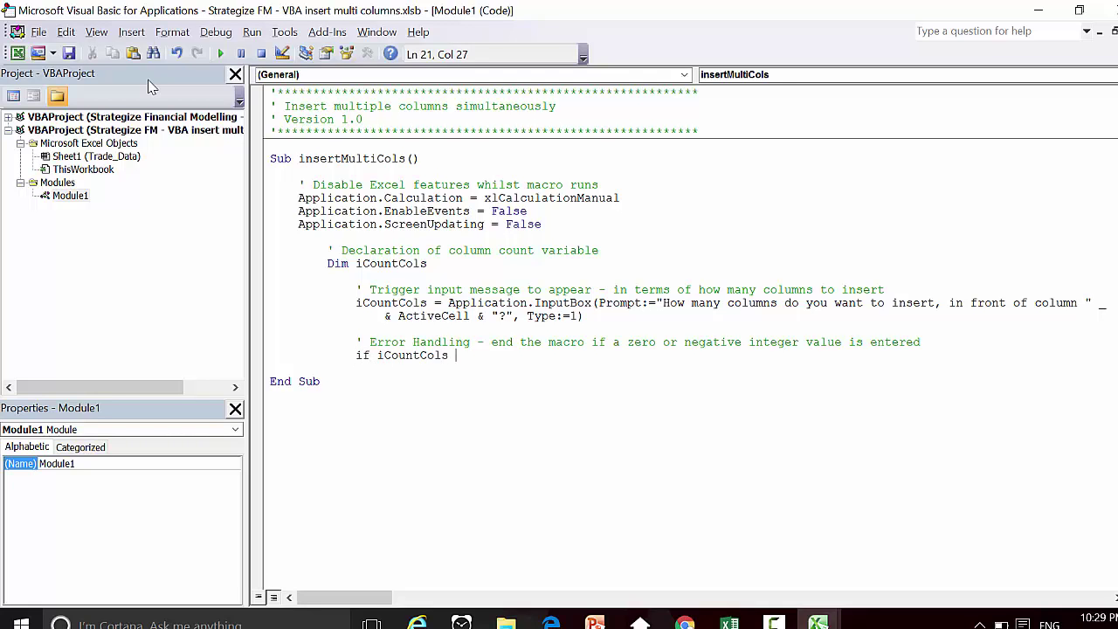
type(" <= 0")
type(" then end")
key("Return")
key("Return")
key("BackSpace")
type("' ")
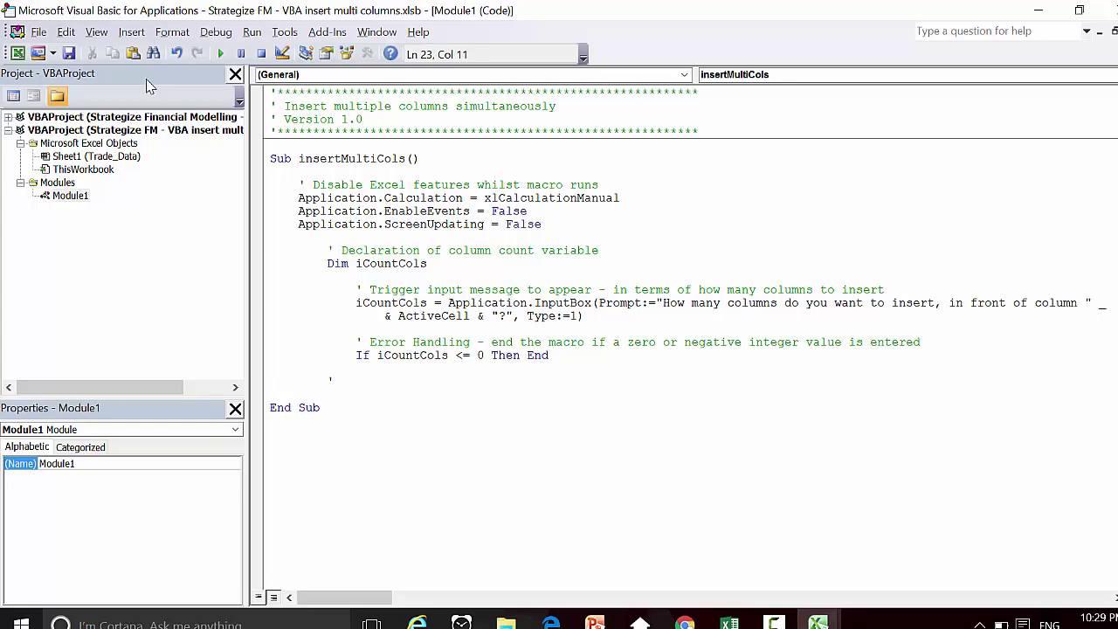
type("Based on ")
type("number of columns")
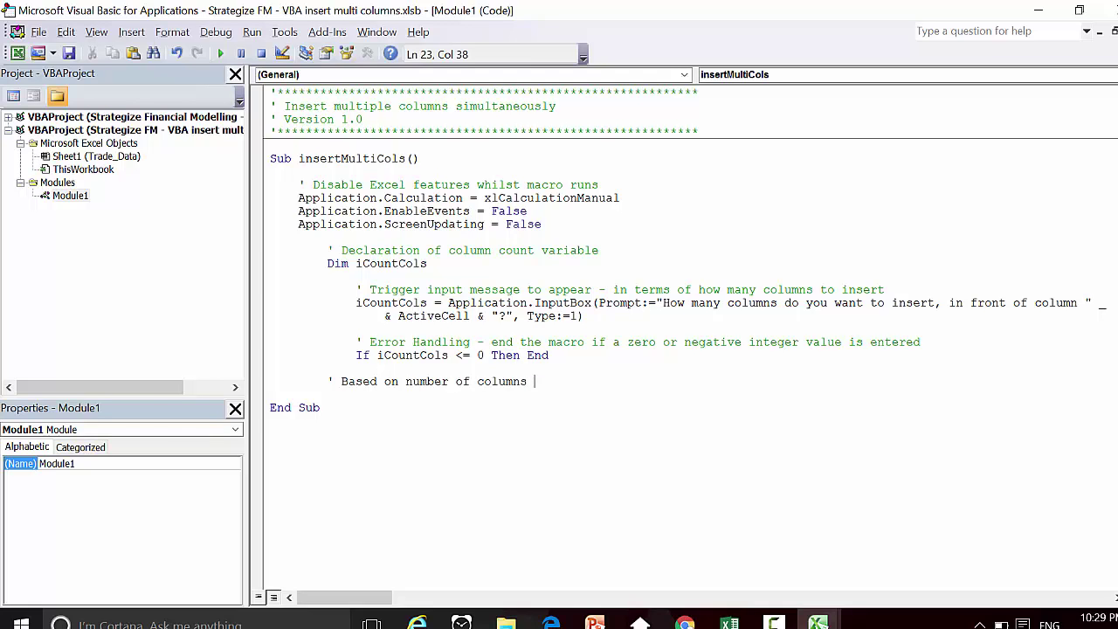
type(" specified")
type(", insert these columns")
Step: Add Selection.Resize(,iCountCols).EntireColumn.Insert Shift:=xlRight below the insert comment
key("Return")
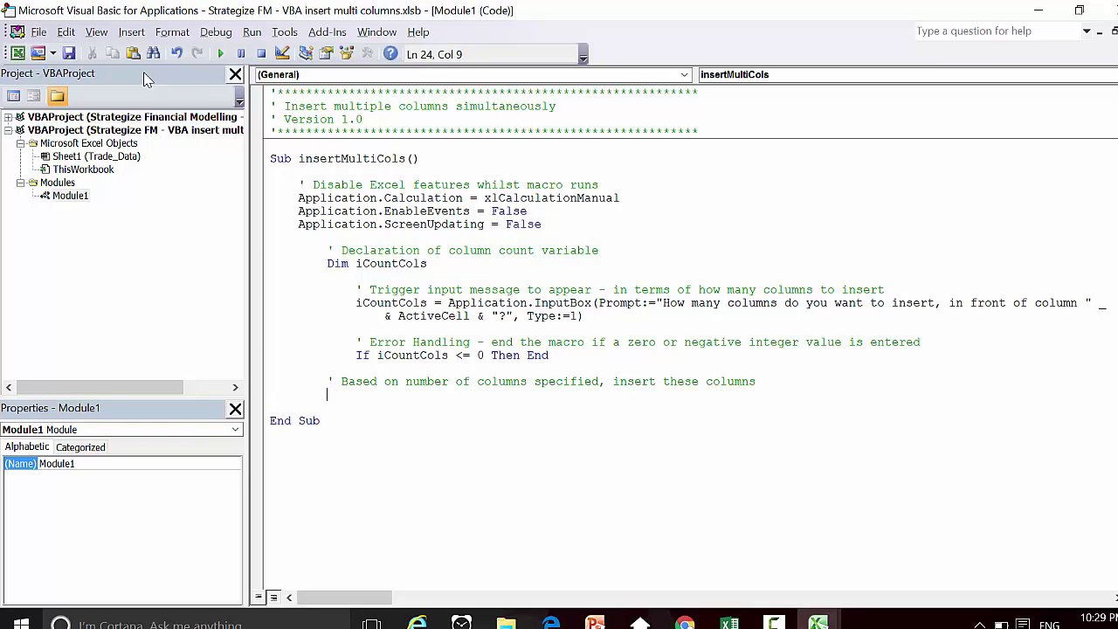
type("Selection.")
type("Resize")
type("(,iCount")
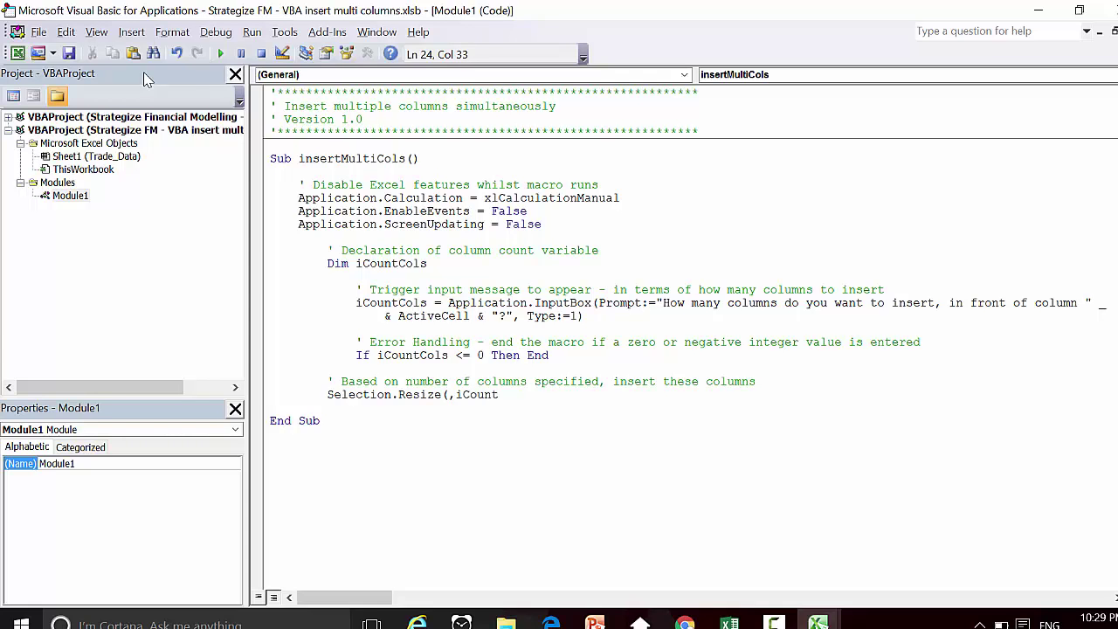
type("Cols")
type(").EntireColumn")
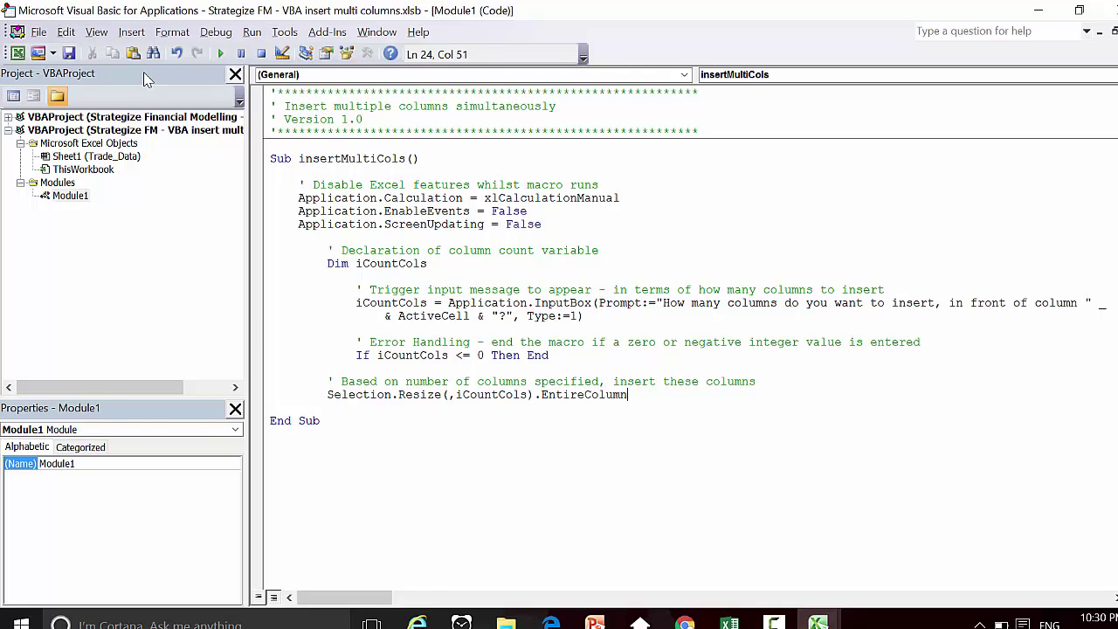
type(".Insert ")
type("Shift:=xlRight")
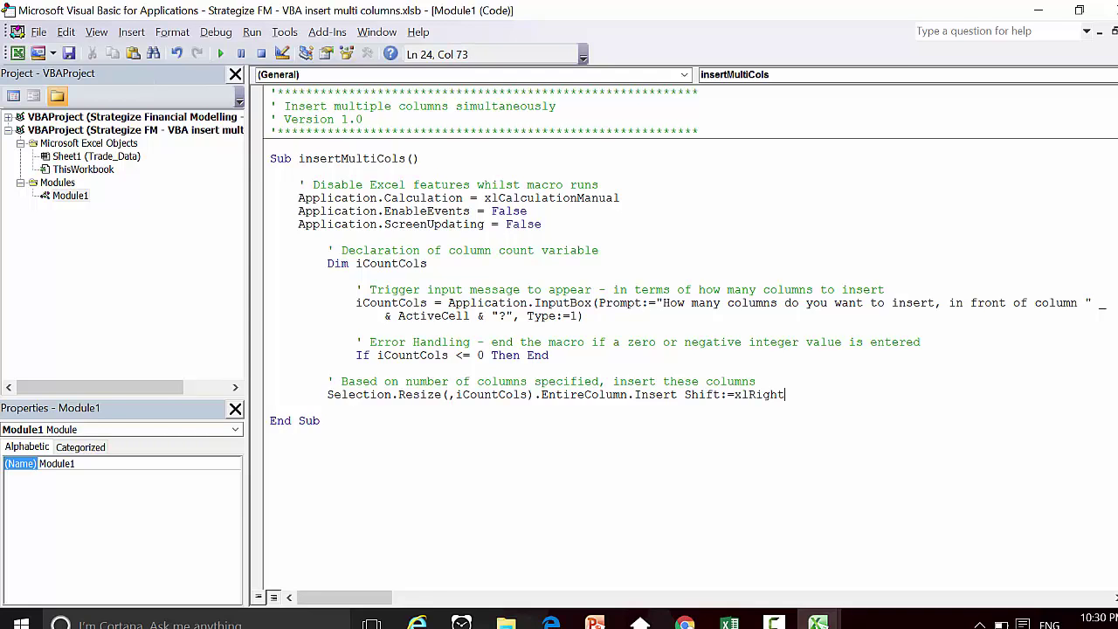
key("Return")
key("Return")
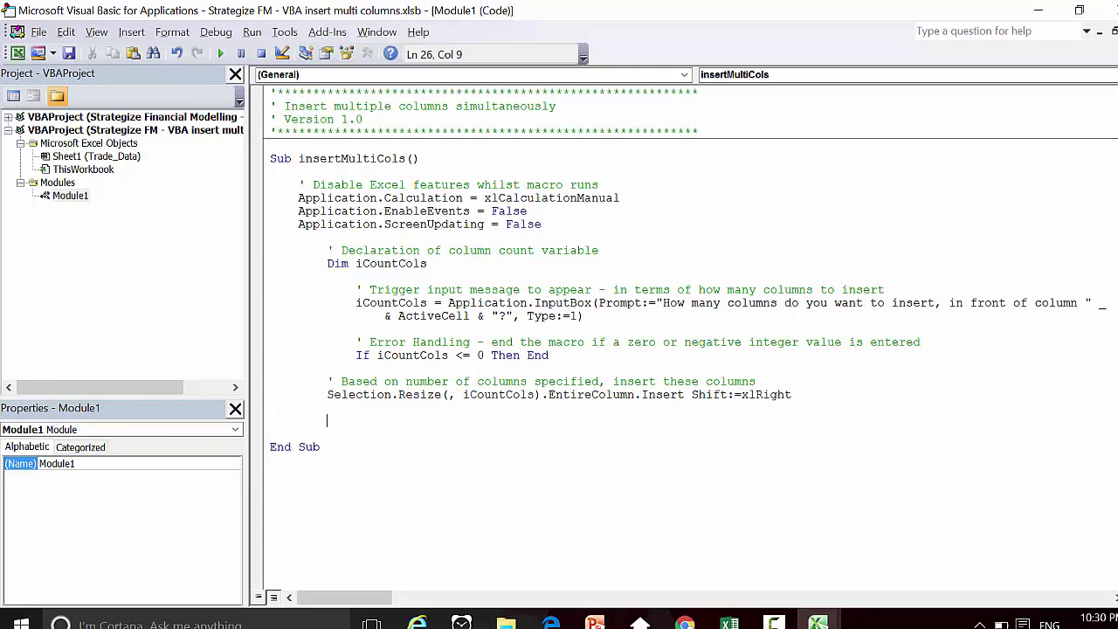
Step: Add the comment 'Re-enable Excel features whilst macro runs'
key("BackSpace")
type("' Re-enable")
type("Excel")
key("BackSpace")
key("BackSpace")
key("BackSpace")
key("BackSpace")
key("BackSpace")
type("Excel features ")
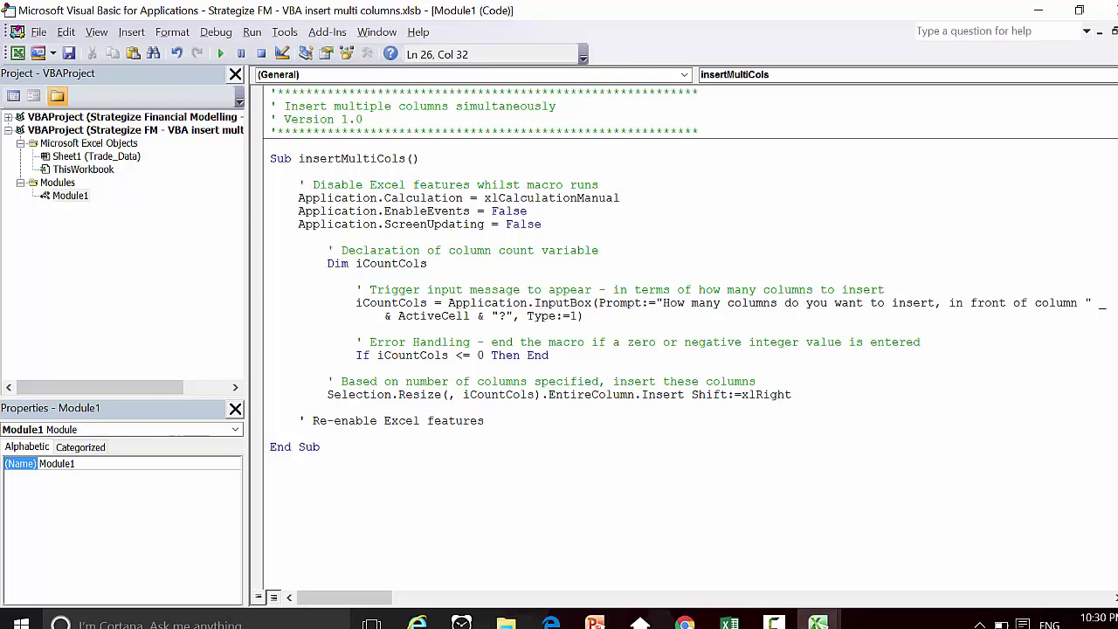
type("whilst macro ")
type("runs")
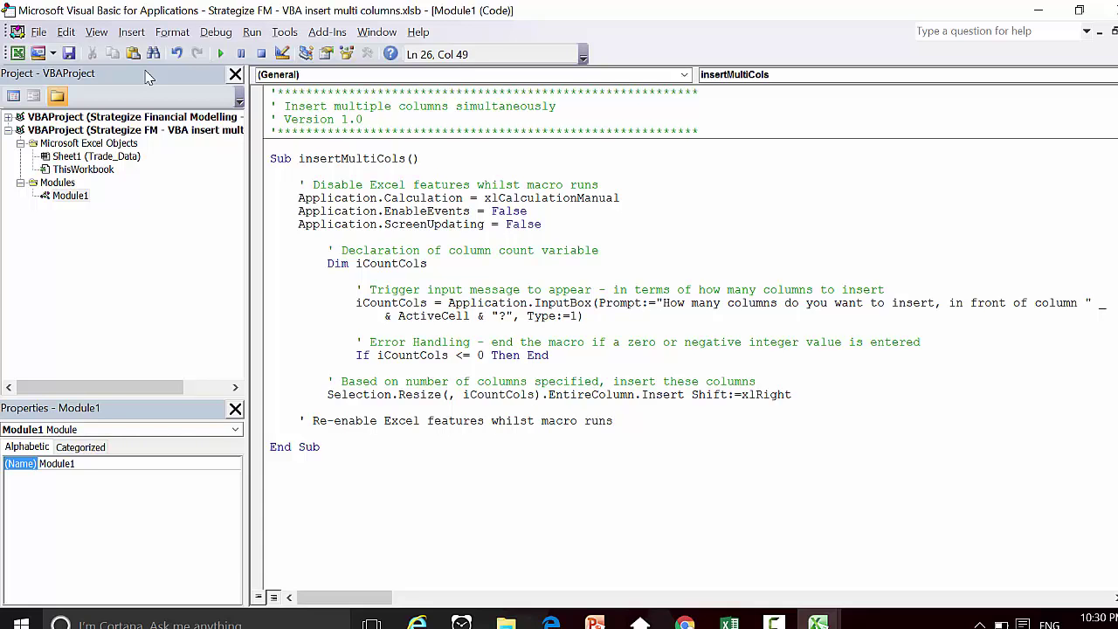
key("Return")
Step: Set Application.Calculation back to xlCalculationAutomatic
type("Application.ca")
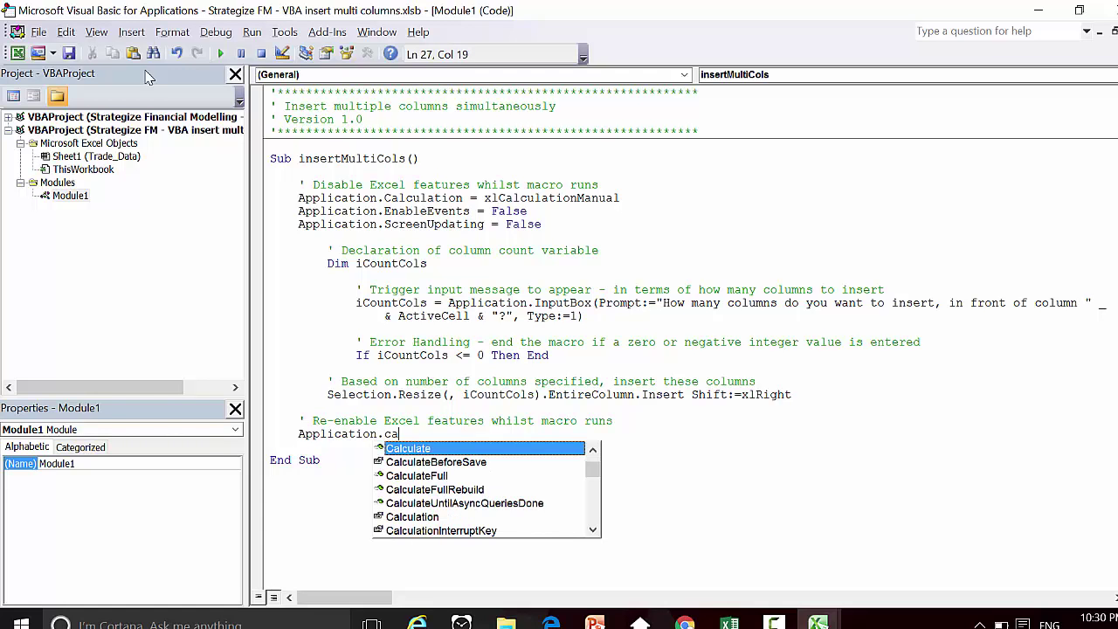
key("Down")
key("Down")
key("Down")
key("Down")
key("Down")
key("Tab")
type("=")
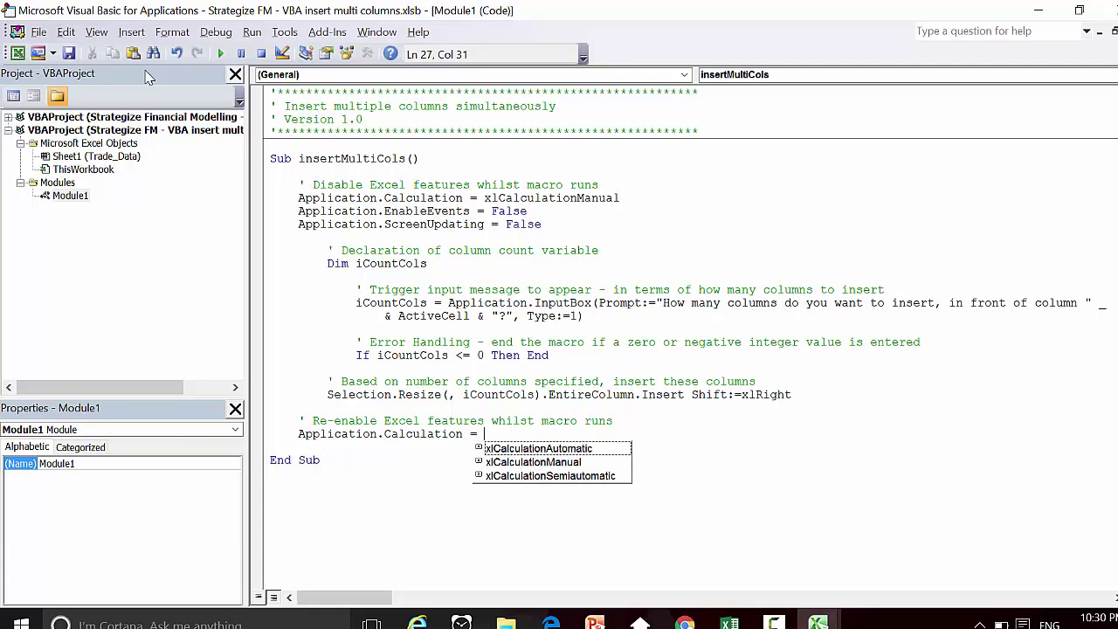
key("Tab")
key("Return")
Step: Set Application.EnableEvents back to True
type("Application.")
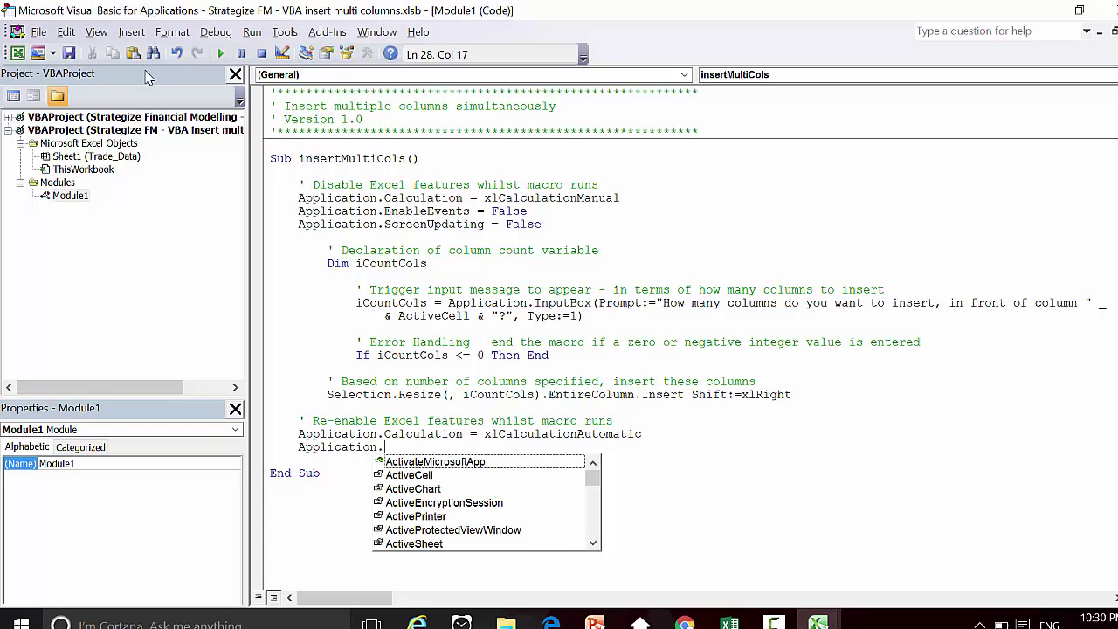
type("en")
key("Down")
key("Down")
key("Down")
key("Tab")
type("=")
key("Down")
key("Down")
key("Return")
Step: Set Application.ScreenUpdating back to True
type("Appliva")
key("BackSpace")
key("BackSpace")
type("cation.sc")
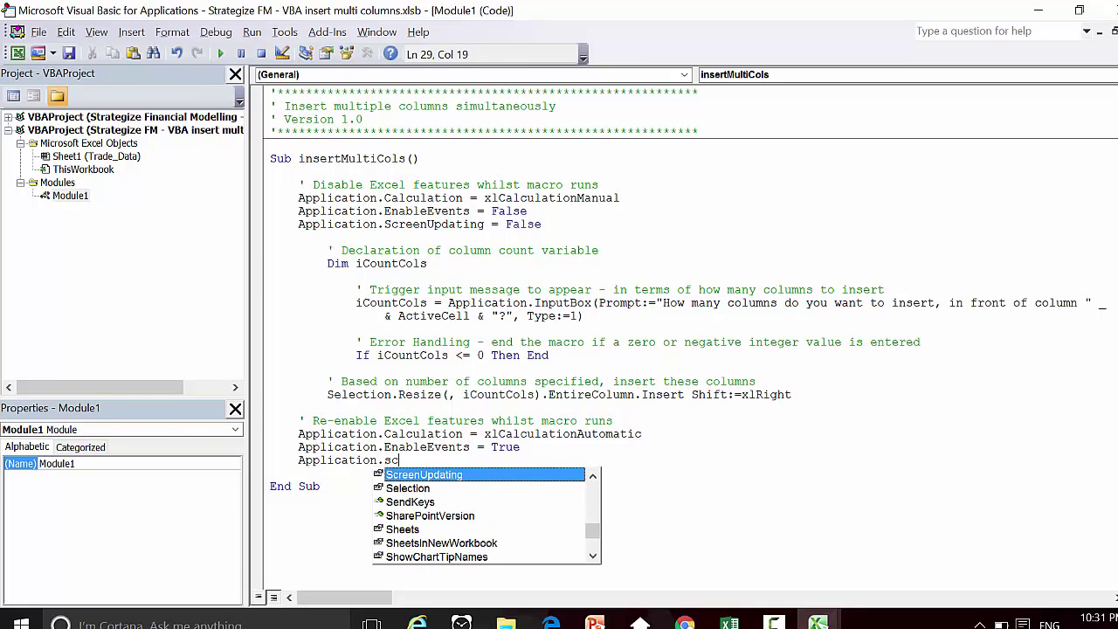
key("Tab")
type("= t")
key("Tab")
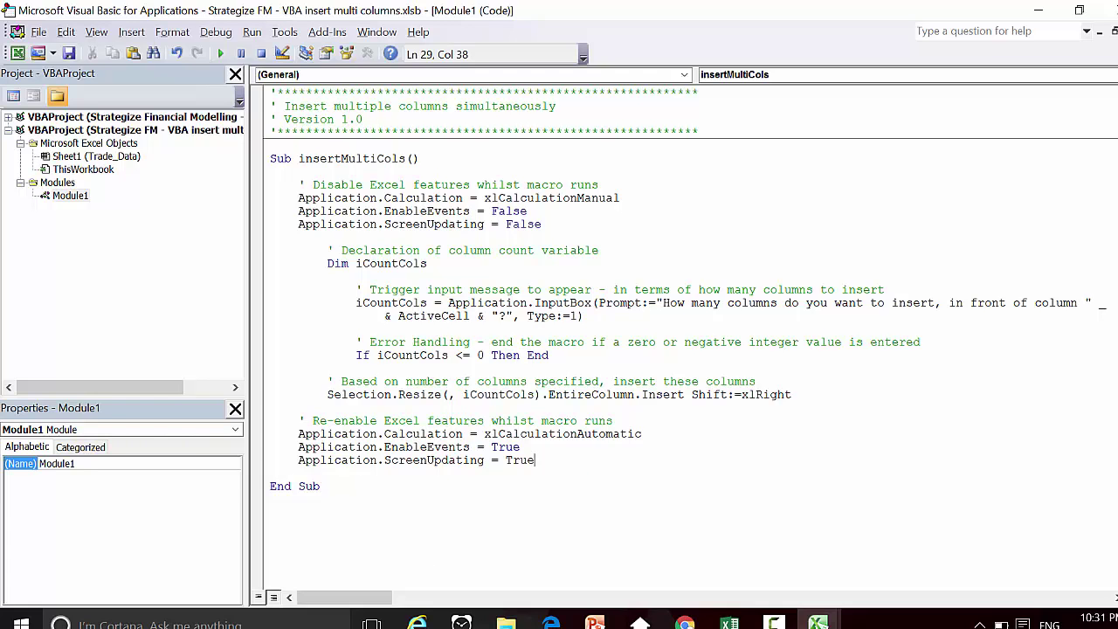
Step: Change the prompt's ActiveCell to ActiveCell.Column and switch back to Excel
left_click(470, 316)
type(".co")
key("Tab")
key("Down")
key("alt+F11")
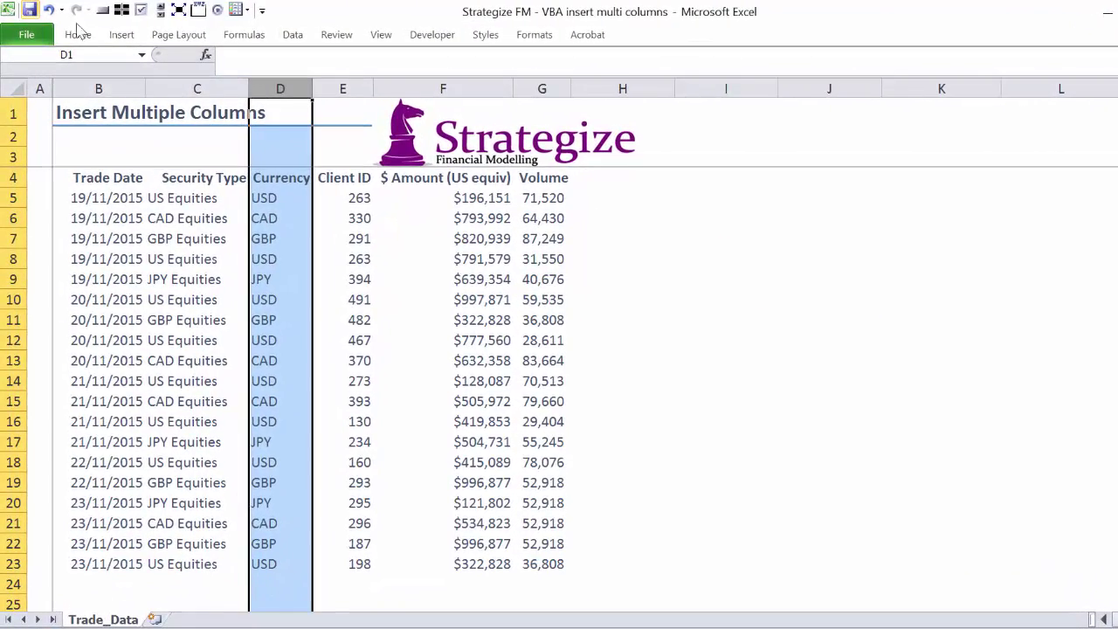
Step: Run insertMultiCols from the Macros list, cancel its prompt, and bring up the Trade_Data sheet options
left_click(381, 35)
left_click(914, 68)
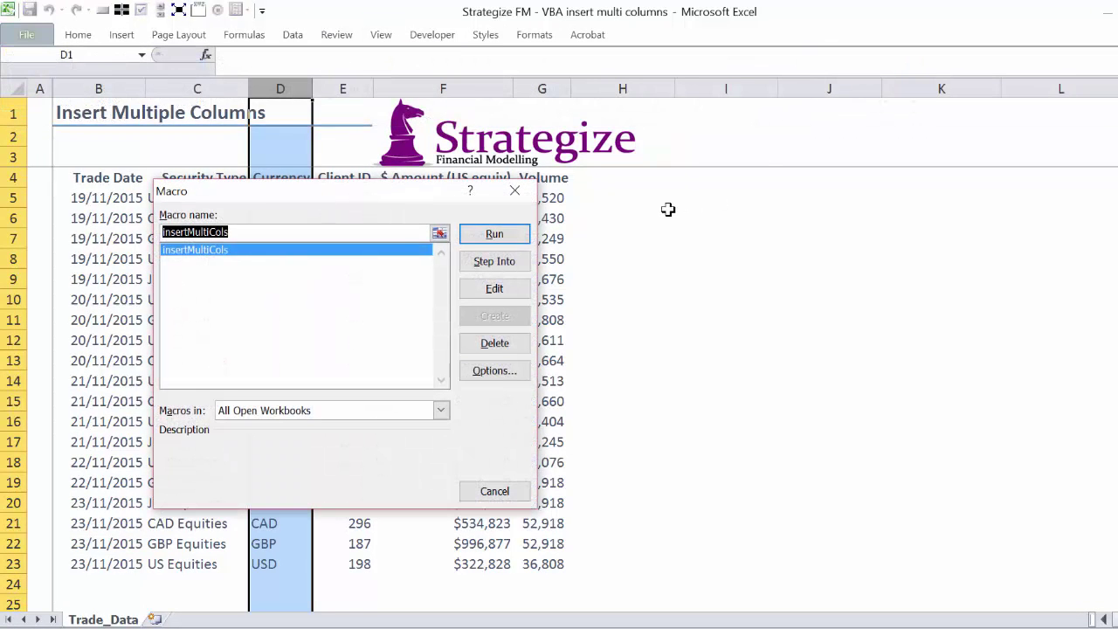
left_click(527, 234)
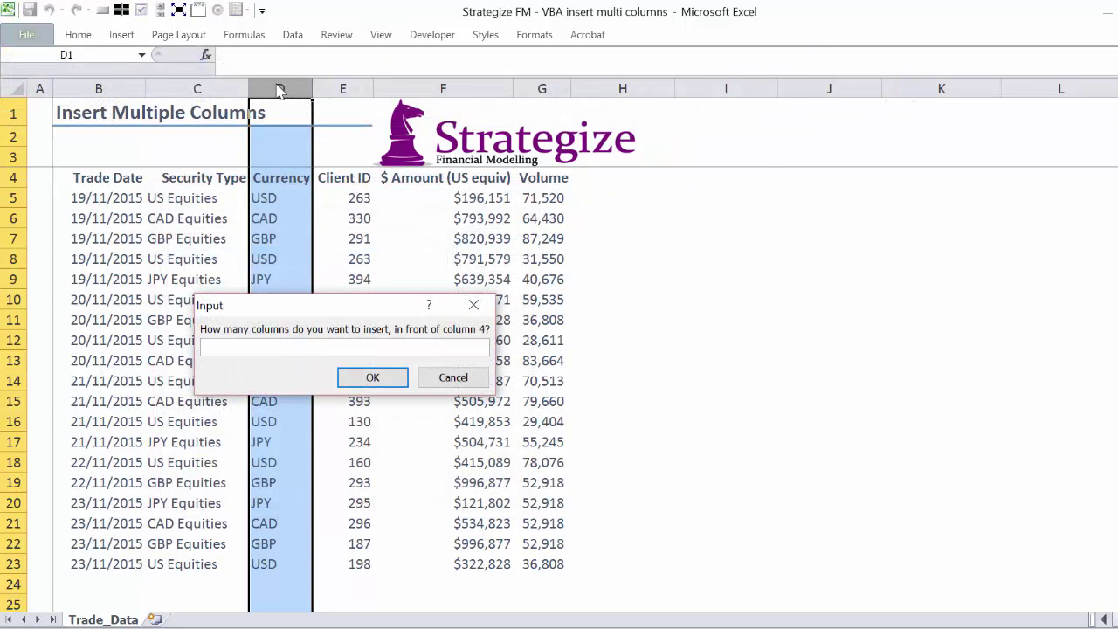
key("Escape")
right_click(93, 612)
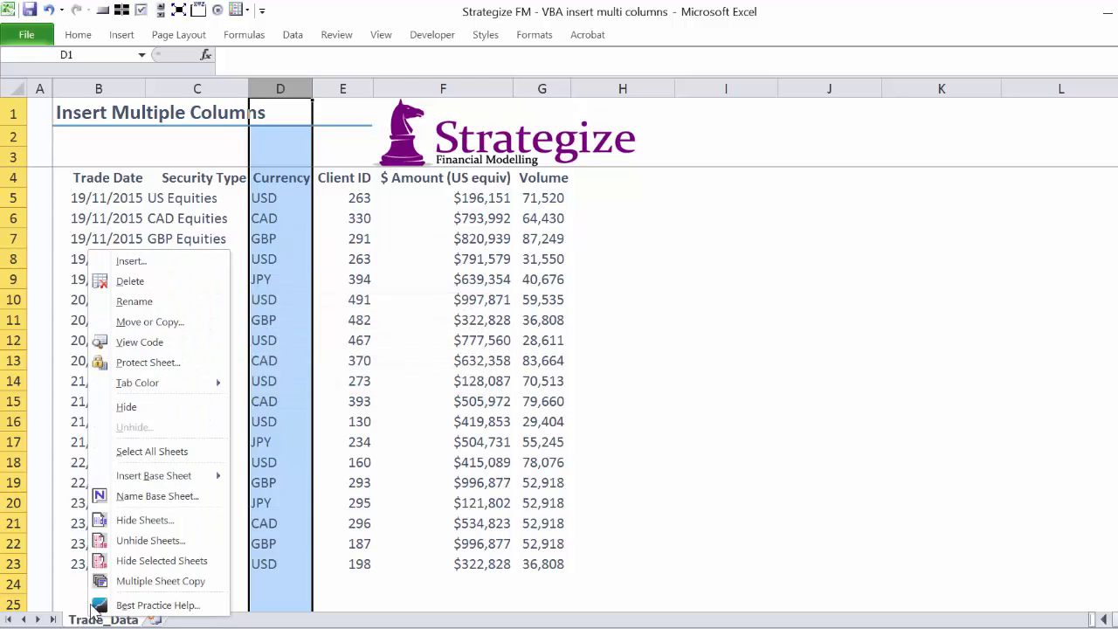
Step: Open Module1's insertMultiCols code and locate the ActiveCell.Column part of the prompt
left_click(139, 341)
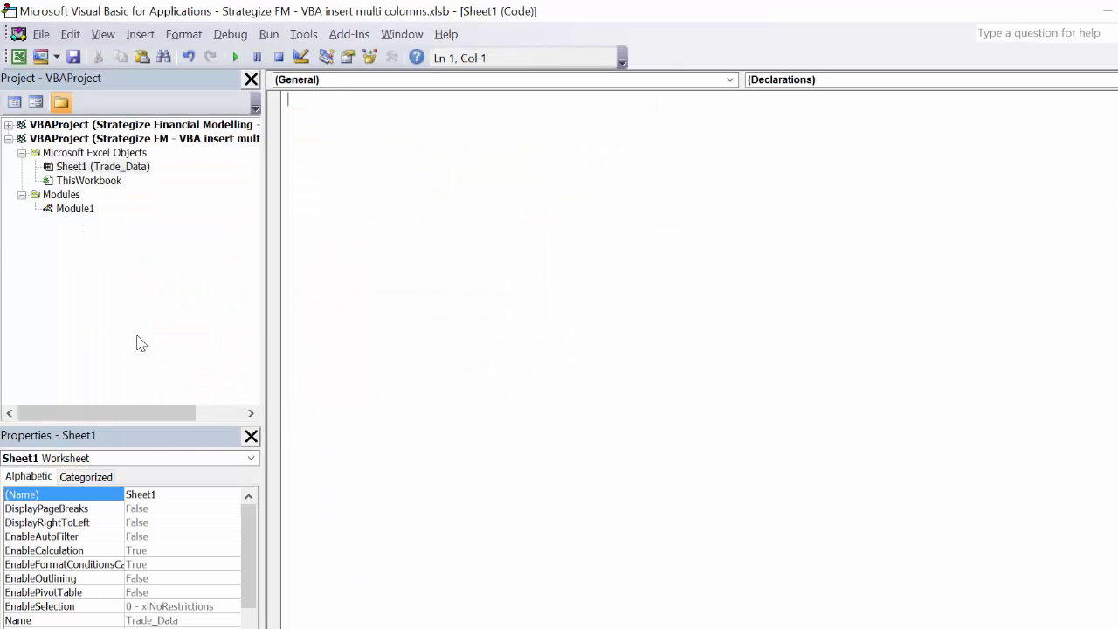
left_click(73, 202)
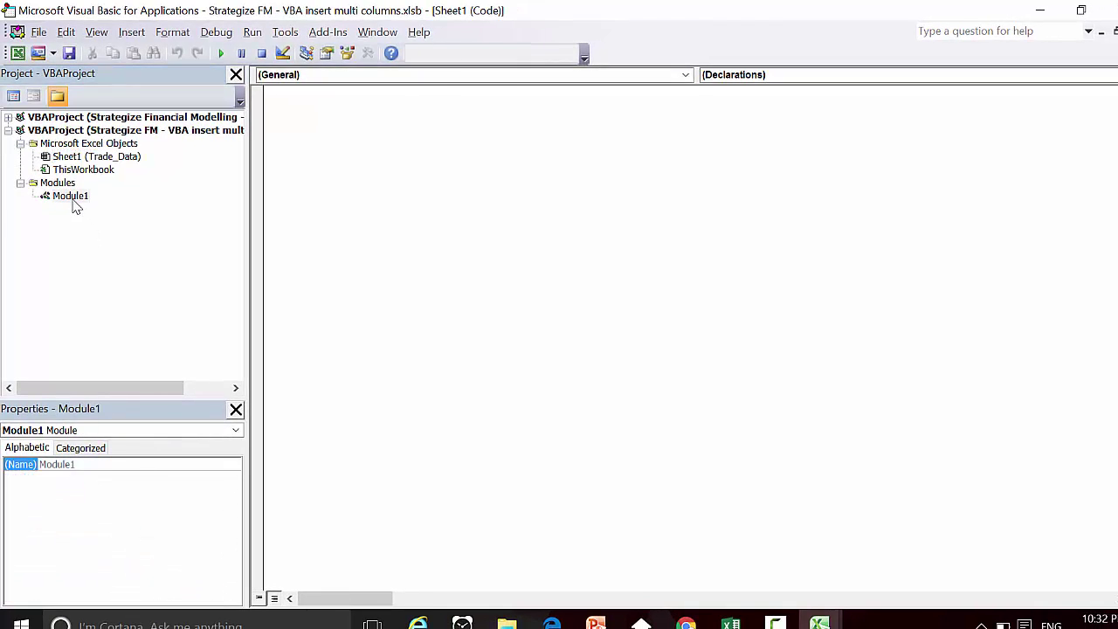
double_click(74, 203)
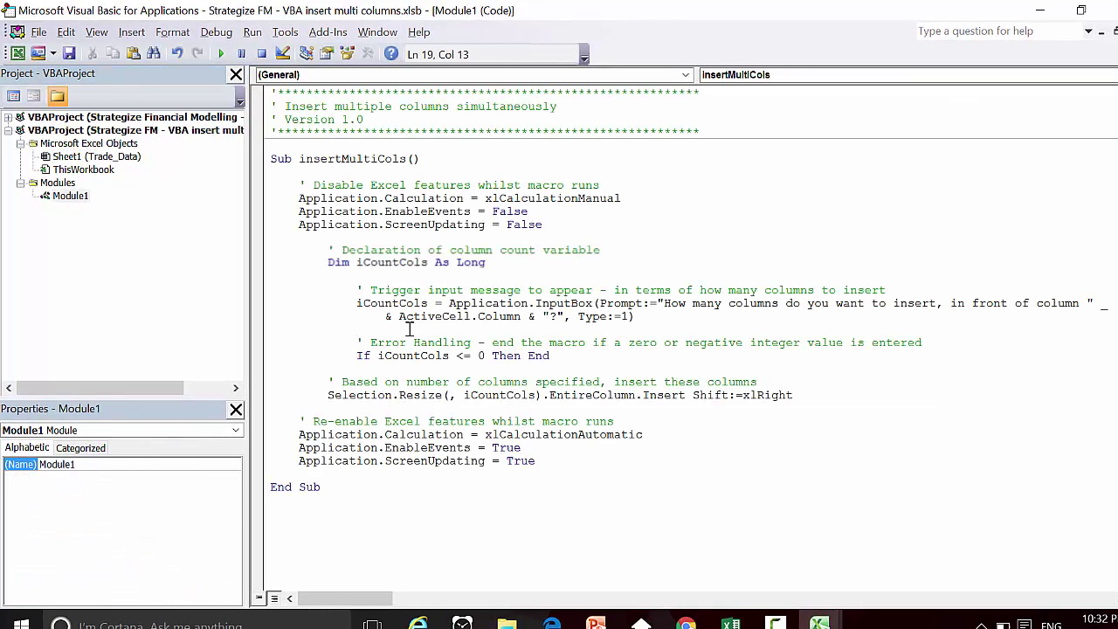
left_click_drag(399, 317, 518, 321)
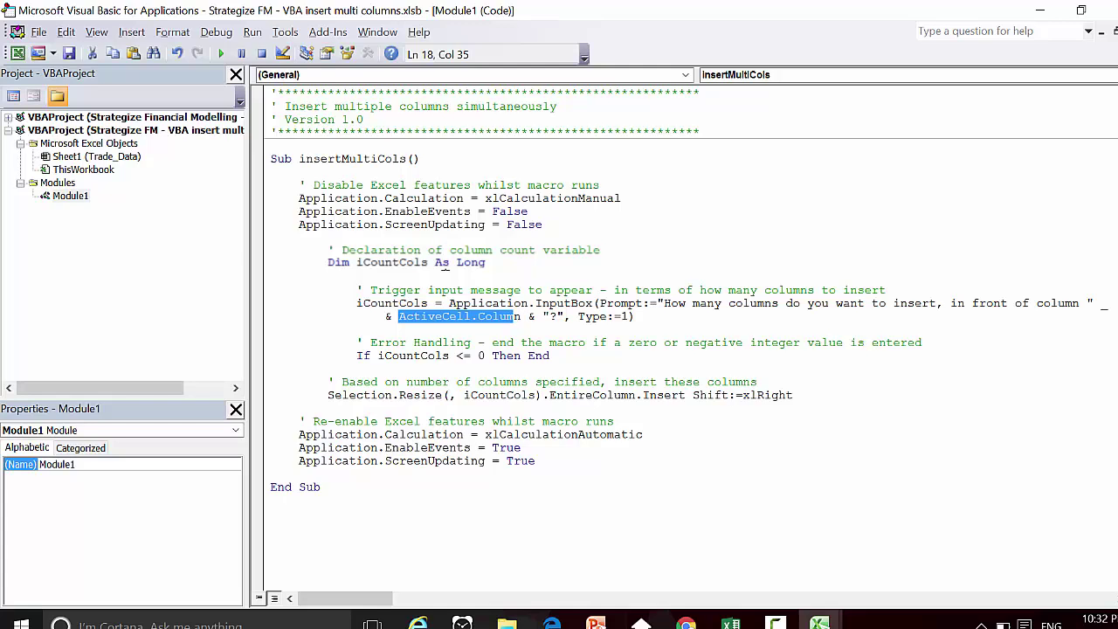
Step: Add 'Dim colRef, colRef2 As String' below the iCountCols declaration
left_click(445, 266)
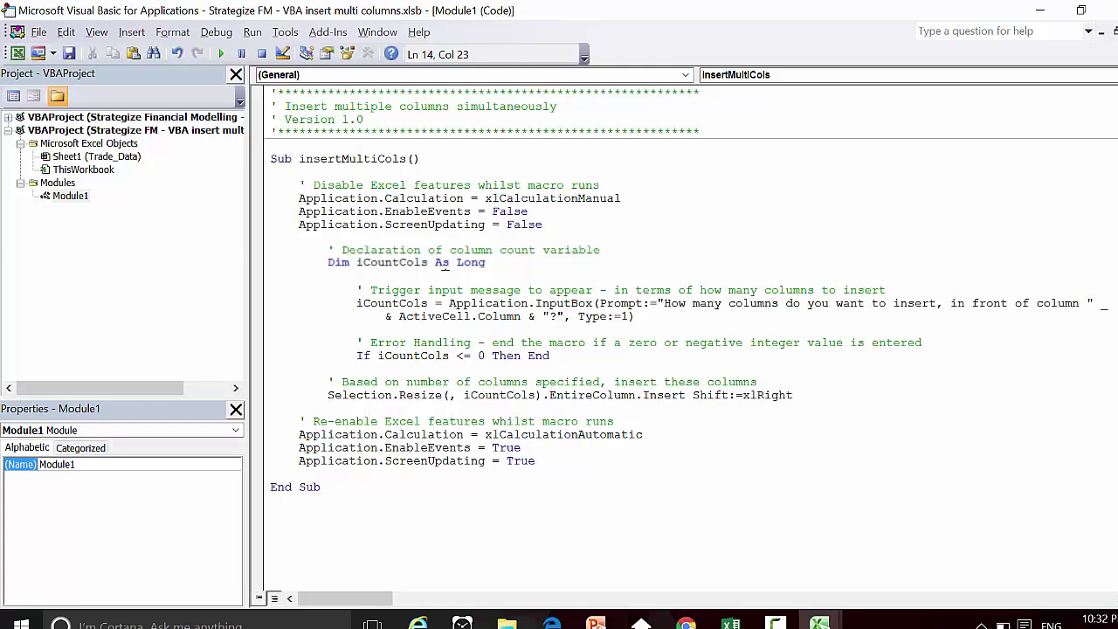
key("Return")
type("dim ")
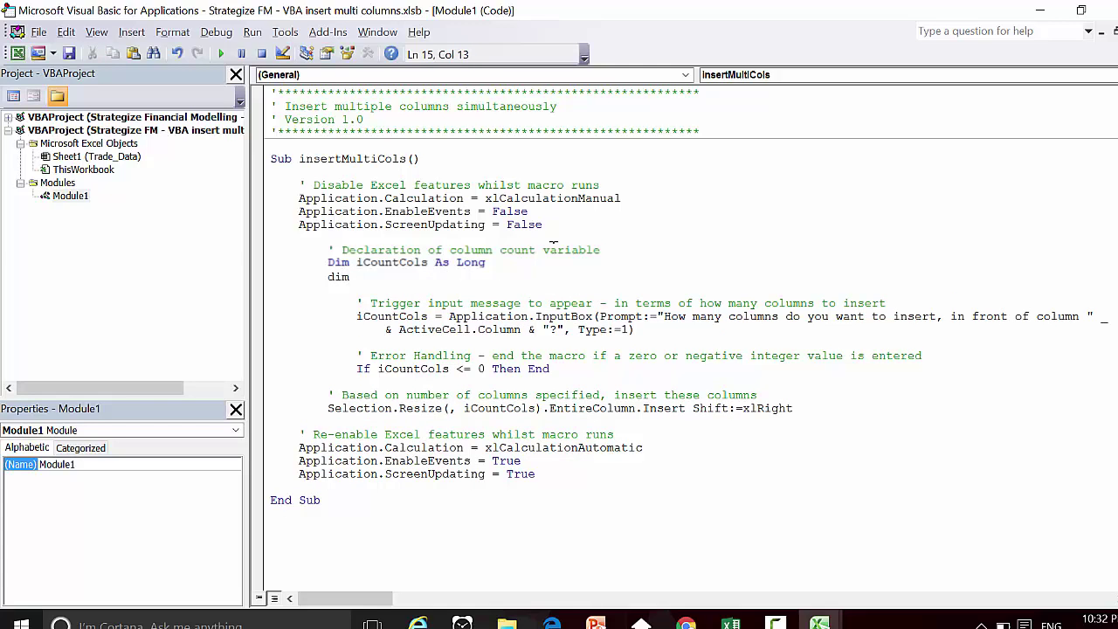
type("colRef, colRef2 as str")
key("Tab")
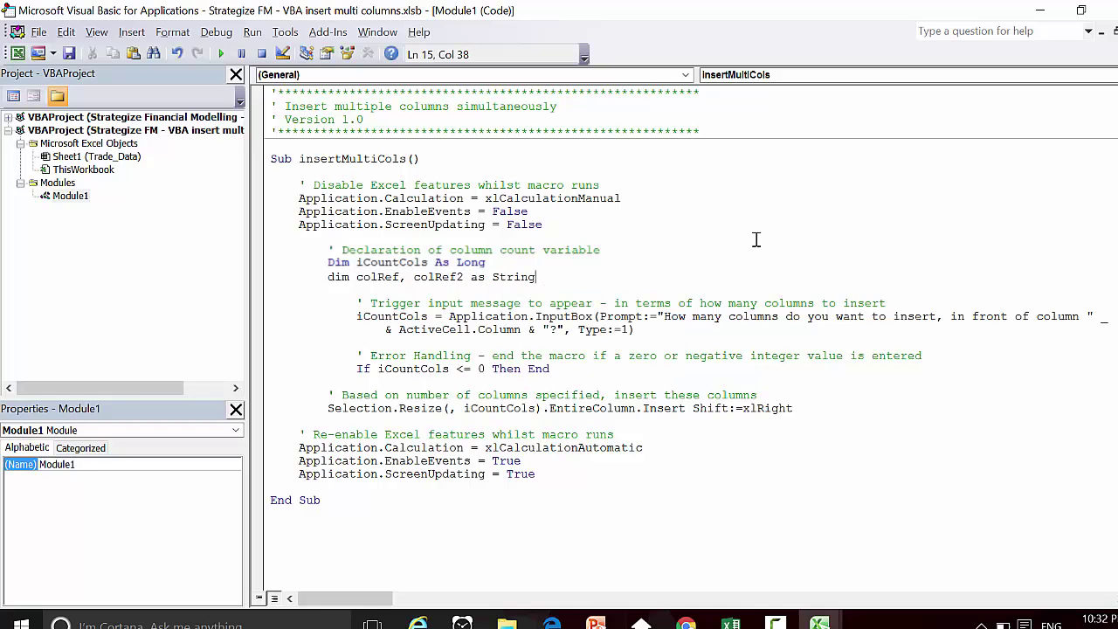
key("Return")
key("Return")
Step: Add the comment ' Set colRef and colRef2 variables on a new line
key("Tab")
type("' Set colRef ")
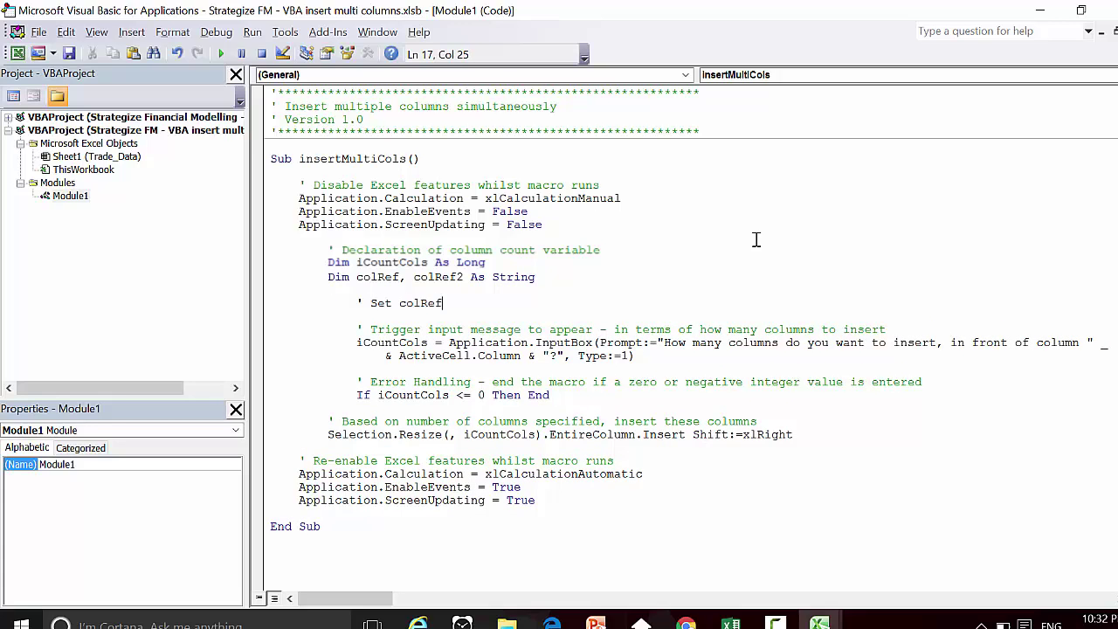
type("and colRef2 ")
type("variables")
key("Return")
Step: Write colRef = Replace(ActiveCell(,Column + 1).Address, "$1", "") and begin colRef2 = Right(colRef, Len(colRef)-1)
type("colRef")
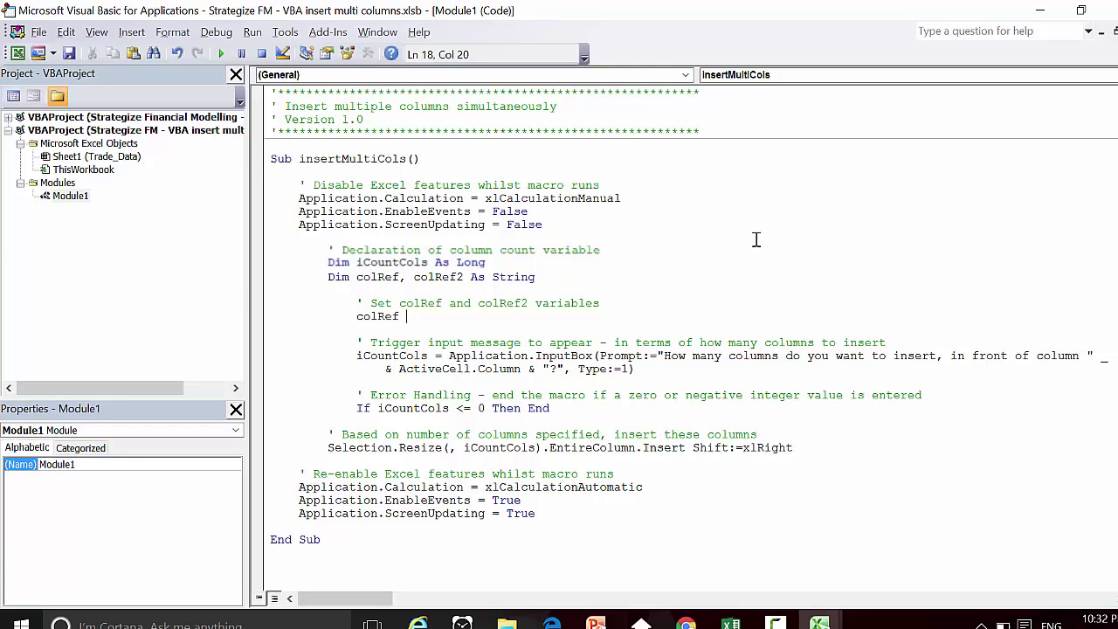
type(" = Replace")
type("(ActiveCell")
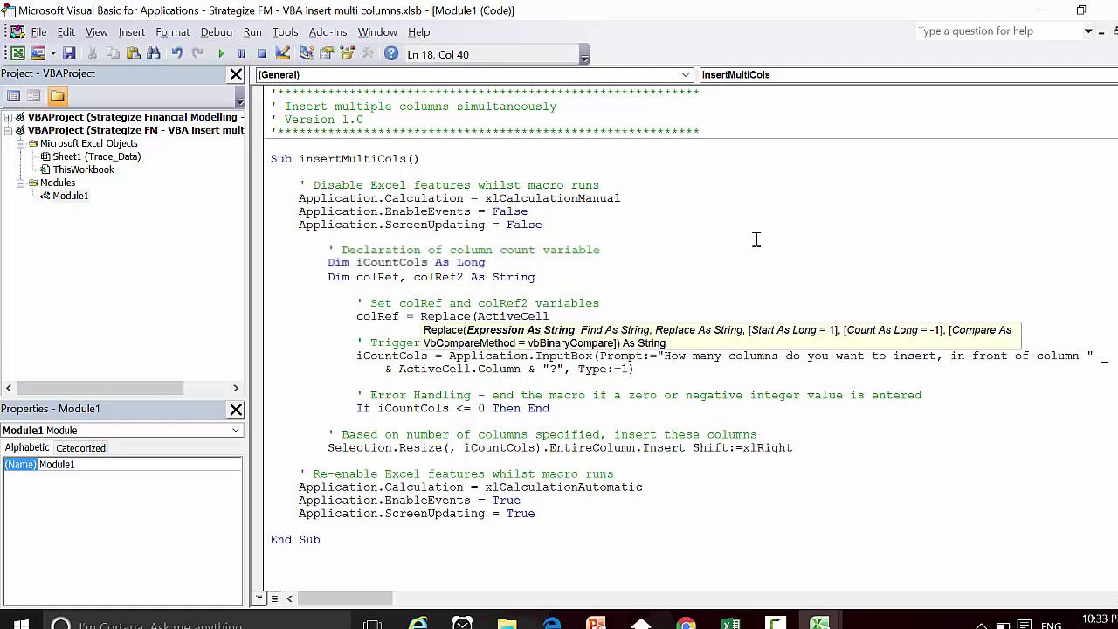
type("(")
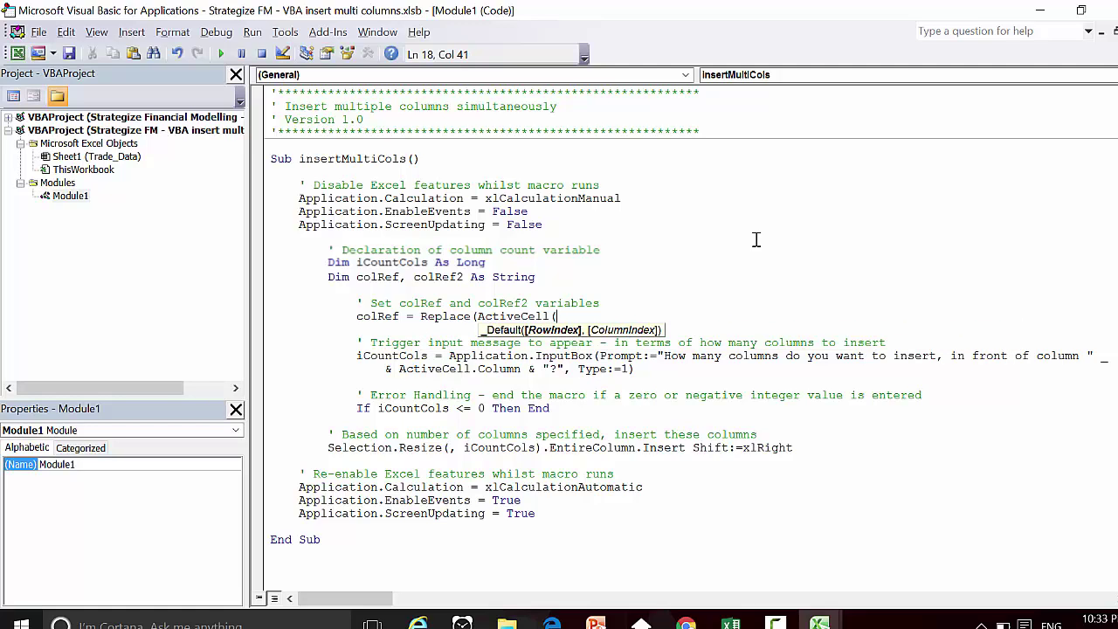
type(",Column ")
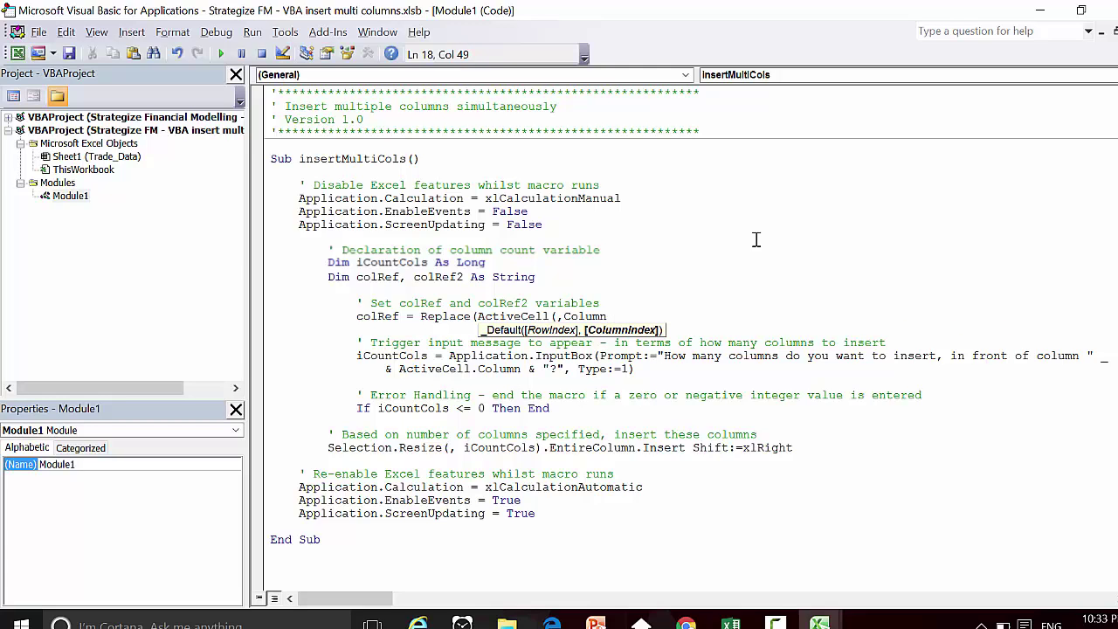
type("+ 1")
type(").")
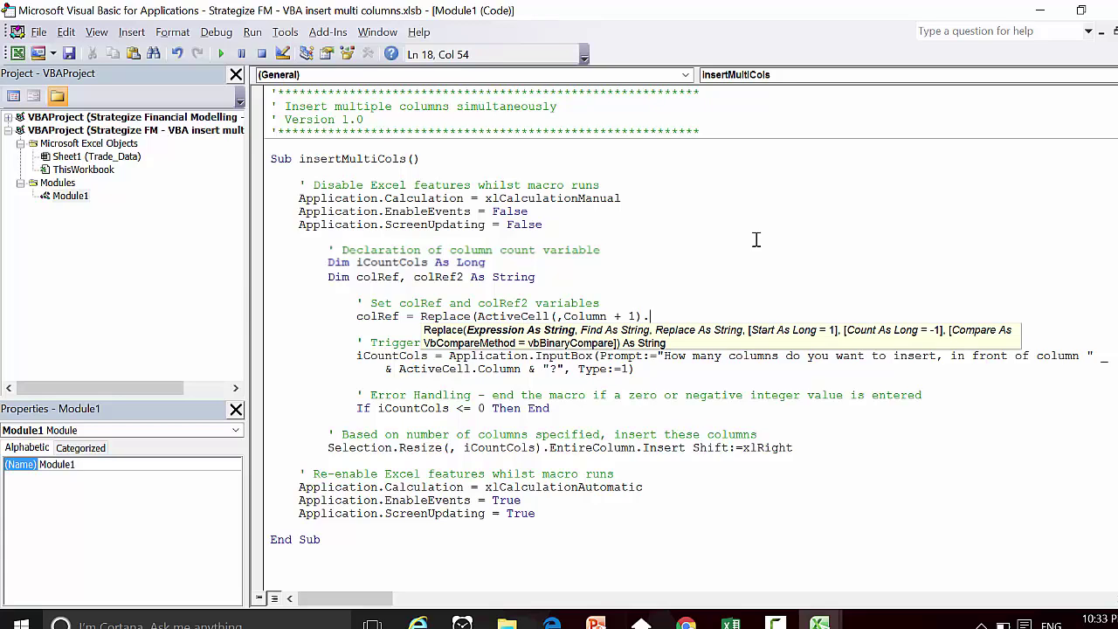
type("Address")
type(", \"$1\"")
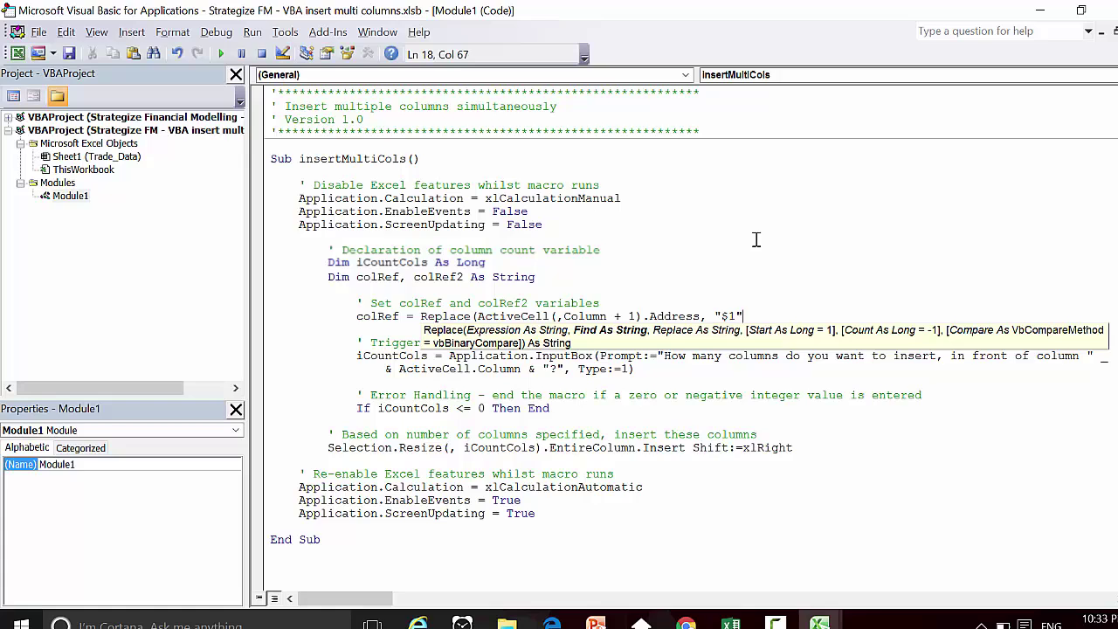
type(", \"\")")
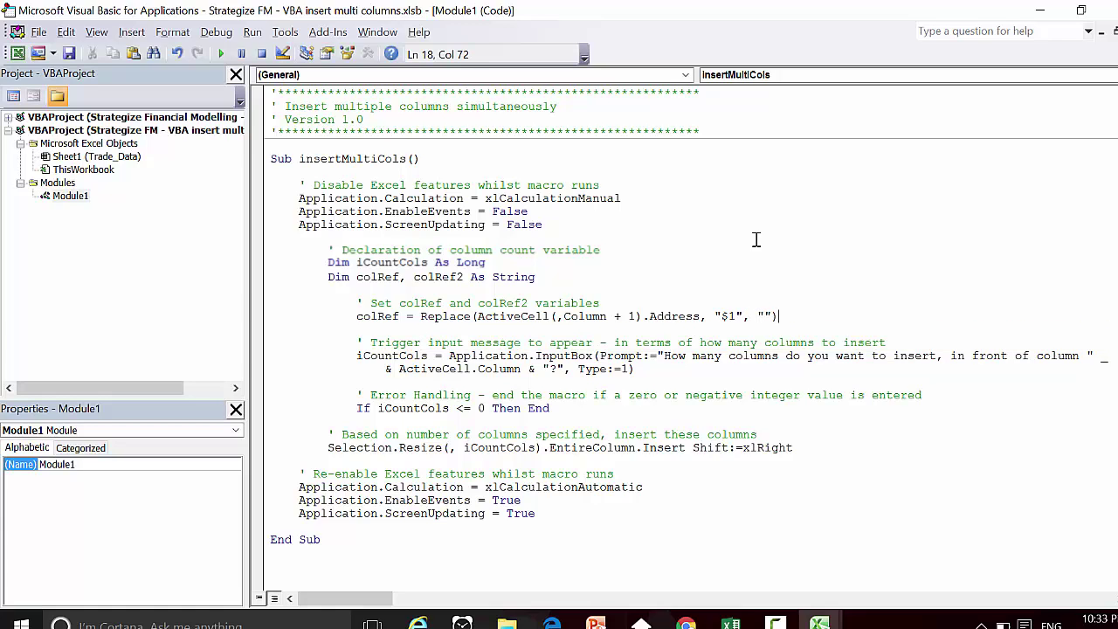
key("Return")
type("colRef2 = ")
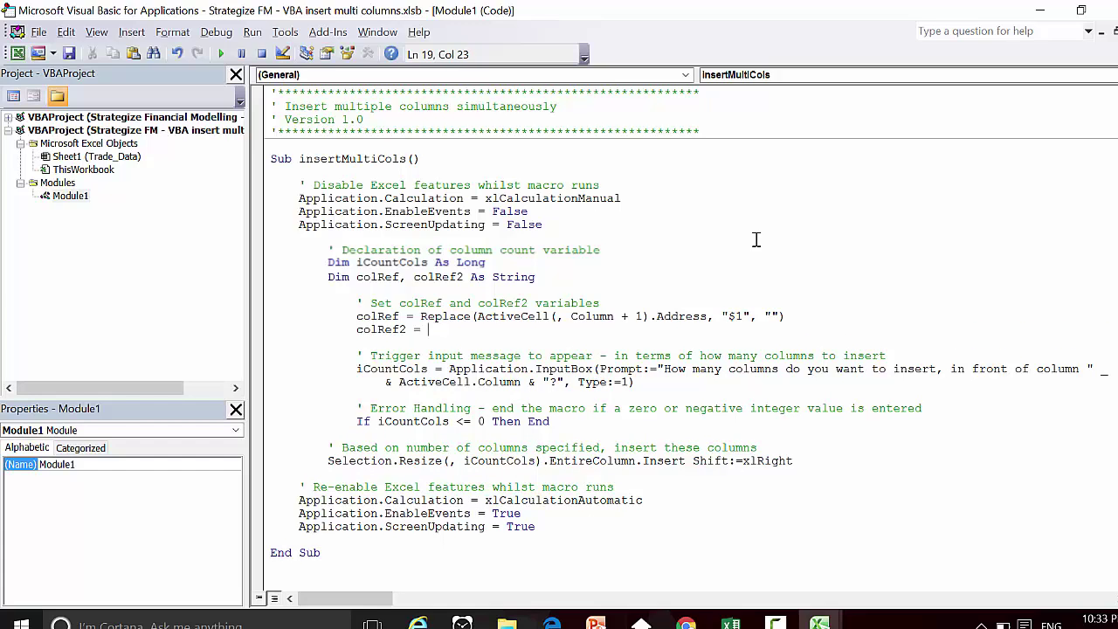
type("Right")
type("(")
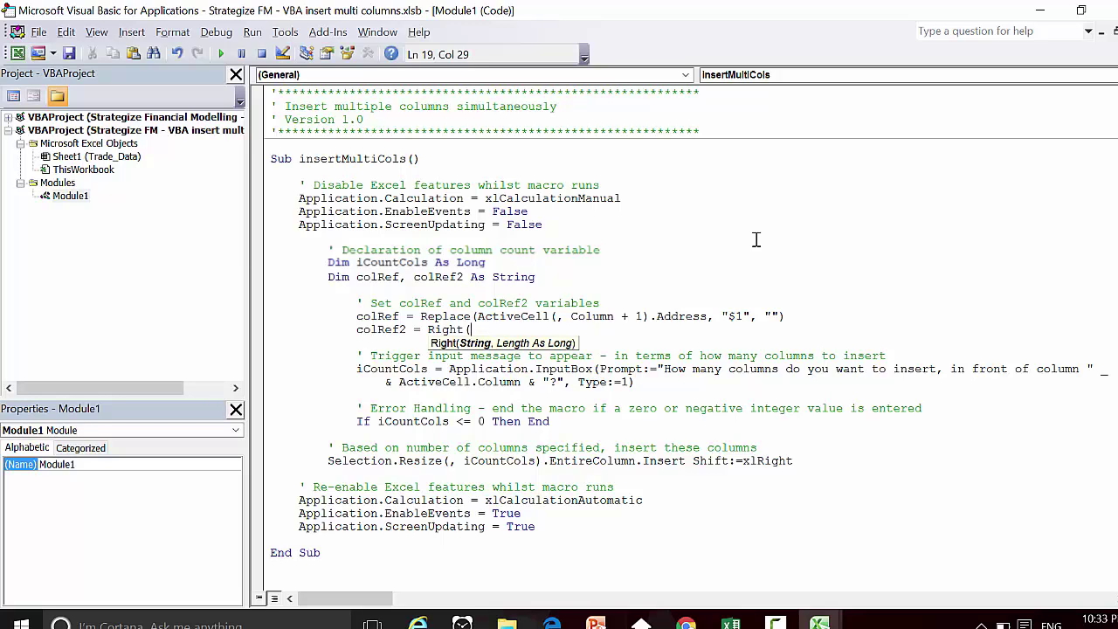
type("colRef")
type(", Len(col")
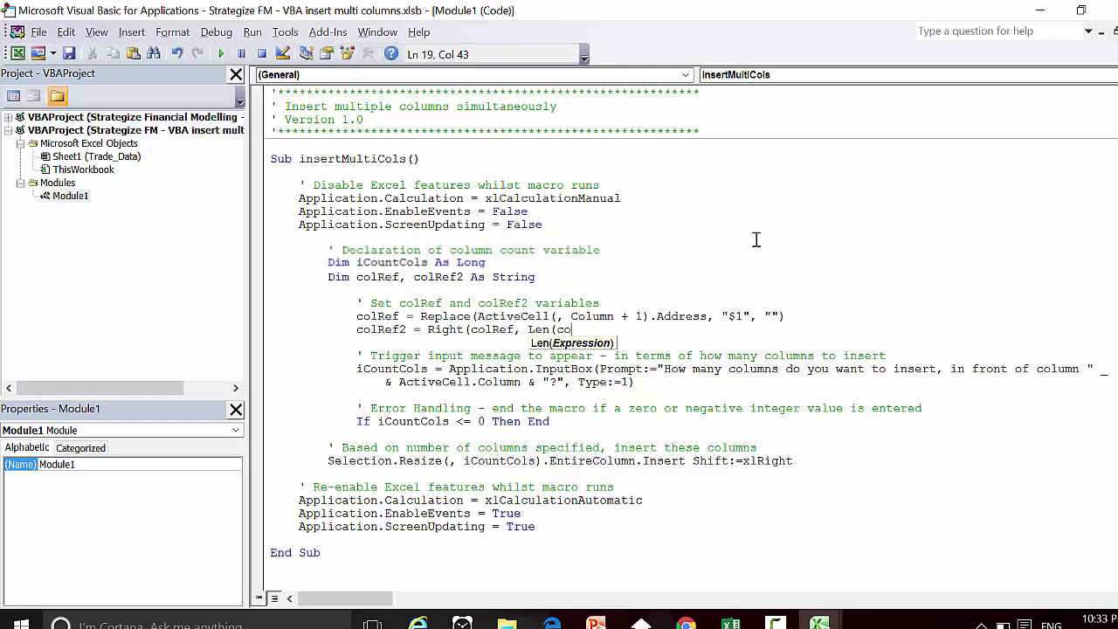
type("Ref")
type(")")
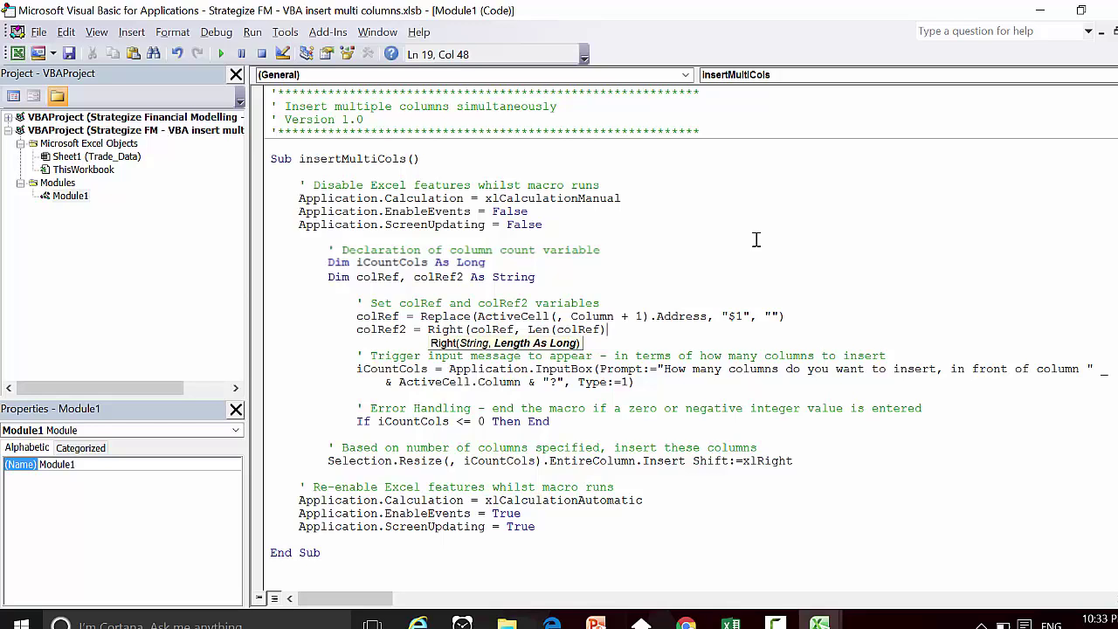
type("-1")
type(")")
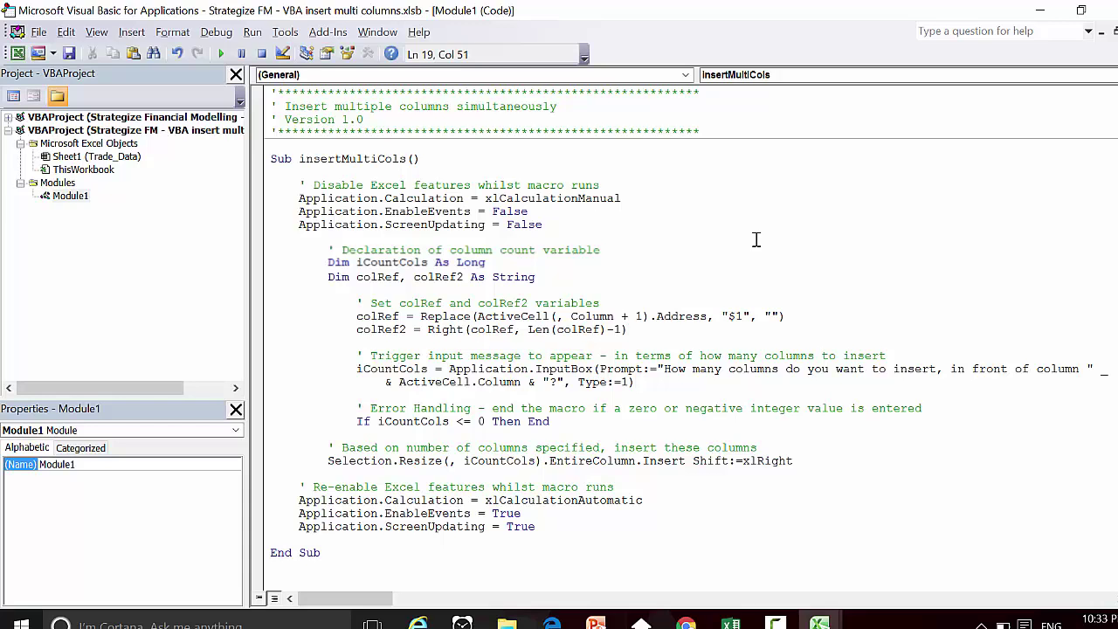
Step: Finish the colRef2 line and add blank lines around the input prompt and If statement
key("Return")
key("Down")
key("Down")
key("Down")
key("Down")
key("Return")
key("Down")
key("Down")
key("Down")
key("Return")
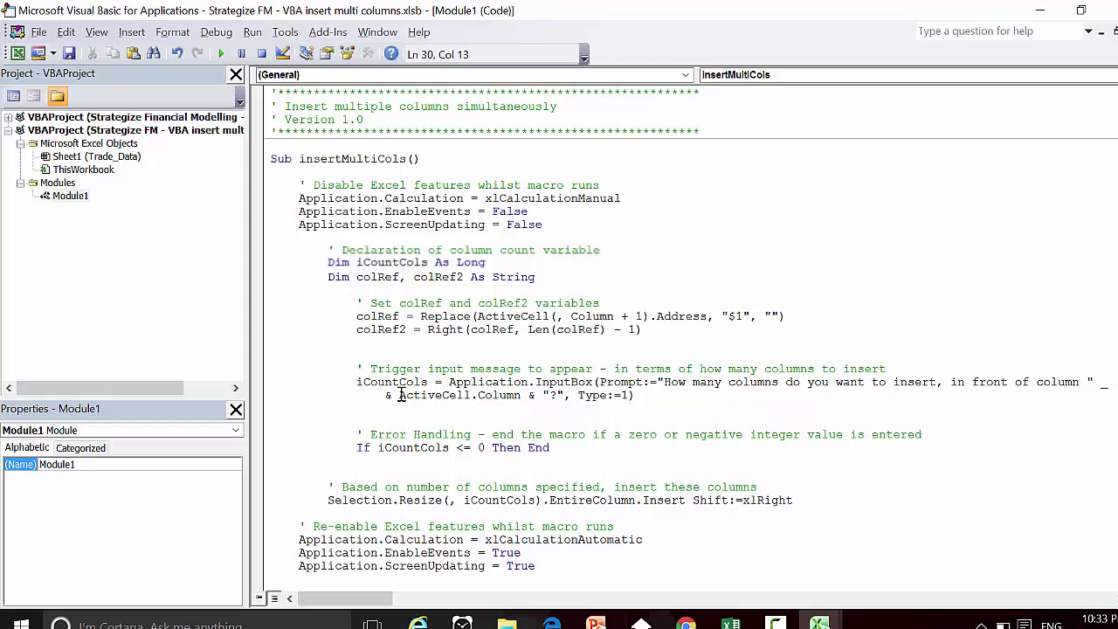
Step: Replace ActiveCell.Column in the InputBox prompt with colRef2
left_click_drag(398, 395, 522, 395)
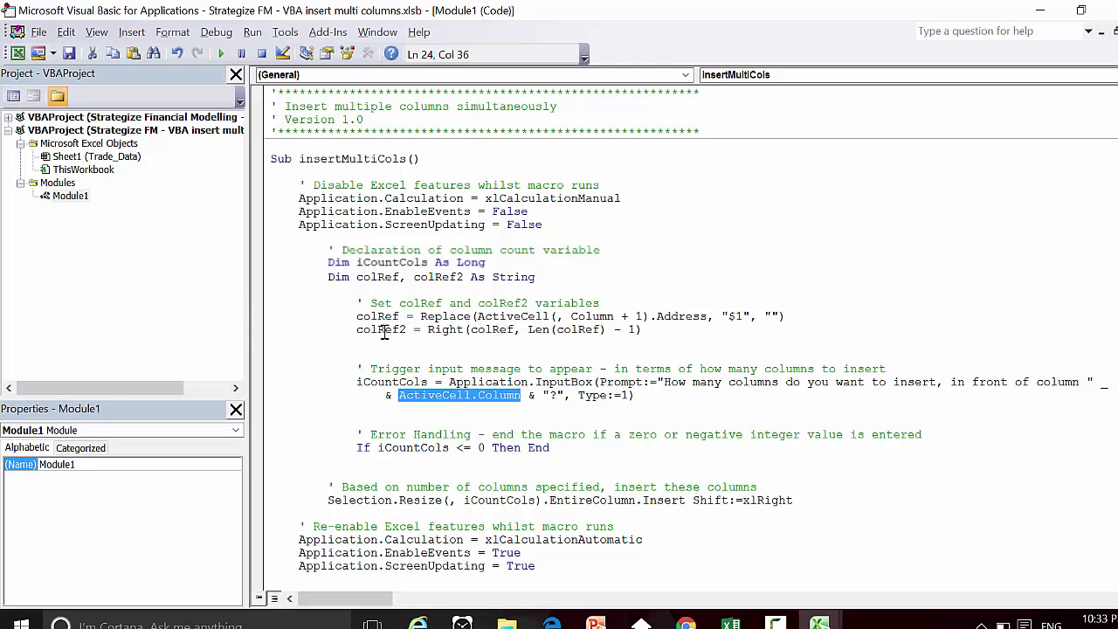
type("colRef2")
key("Down")
key("Down")
Step: Back in Excel, run insertMultiCols from D1, inserting 2 columns before Currency
scroll(603, 249, "down", 1)
key("alt+F11")
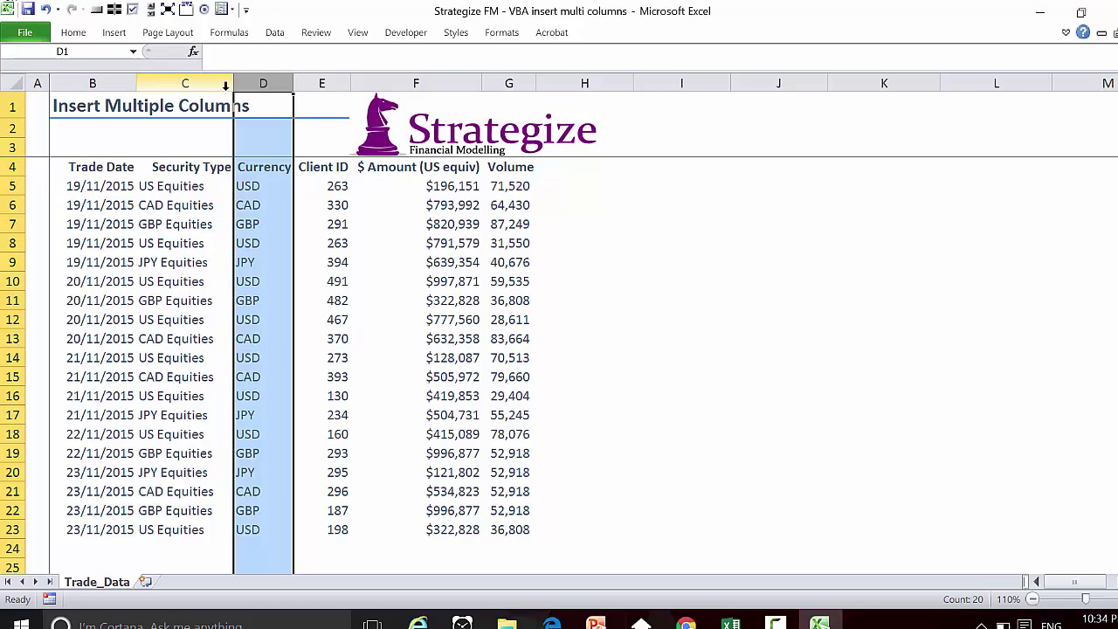
left_click(254, 103)
left_click(358, 33)
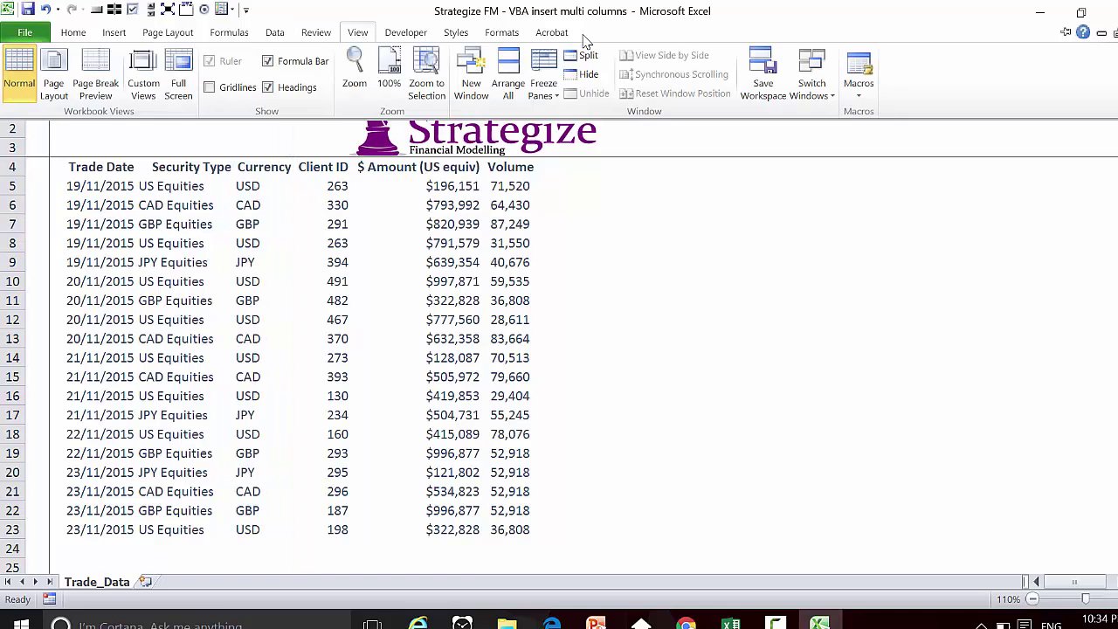
left_click(858, 75)
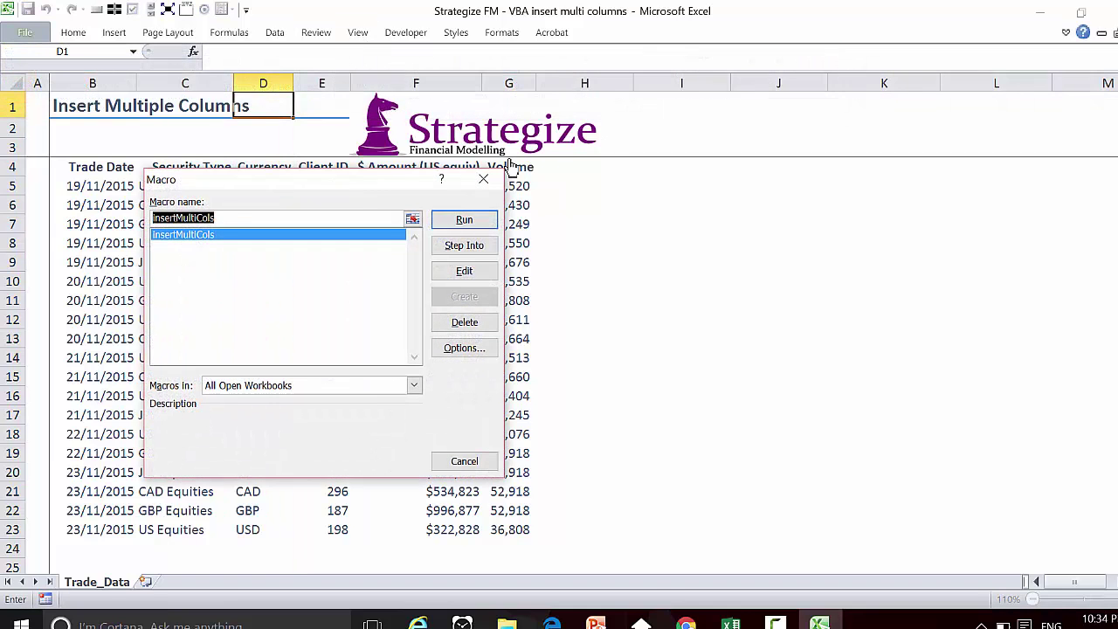
left_click(459, 218)
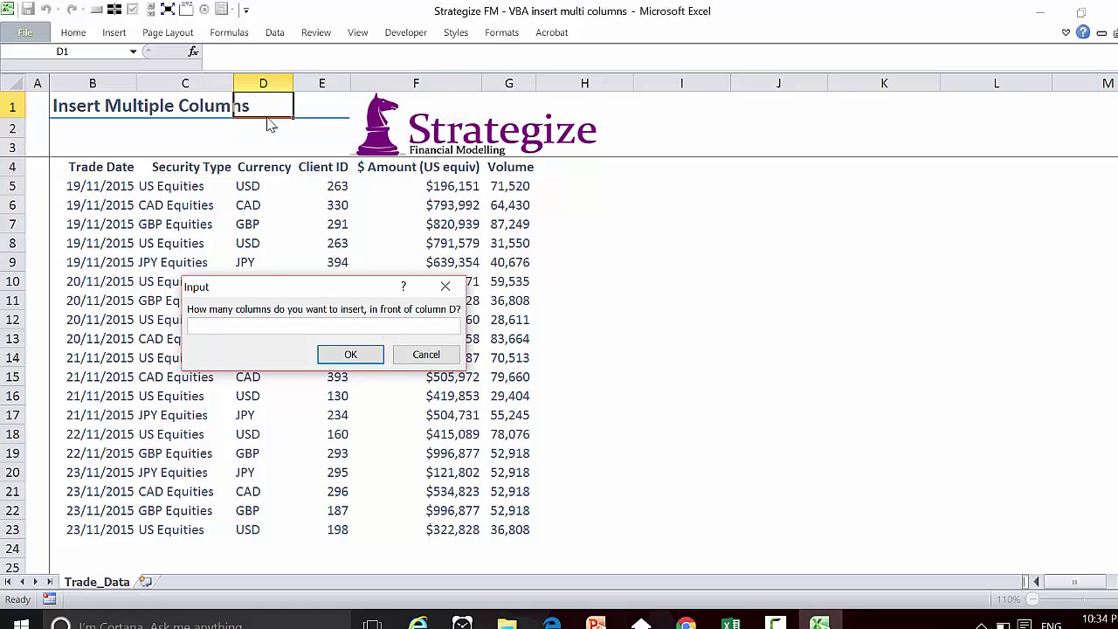
type("2")
key("Return")
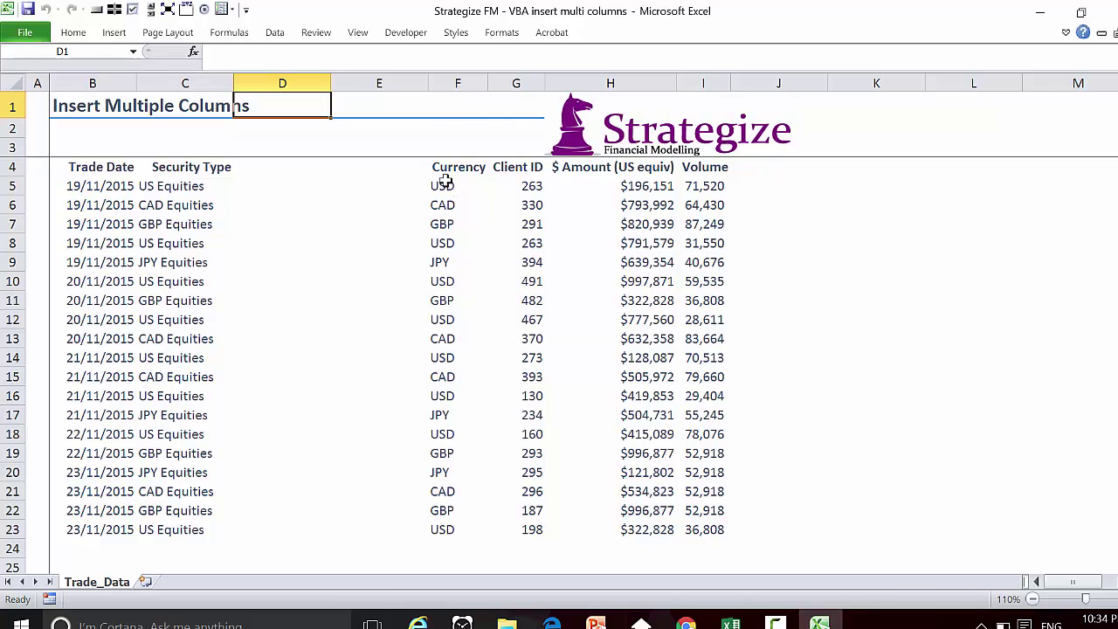
Step: Run insertMultiCols on column G with 5 columns, then select cell G7
left_click(513, 83)
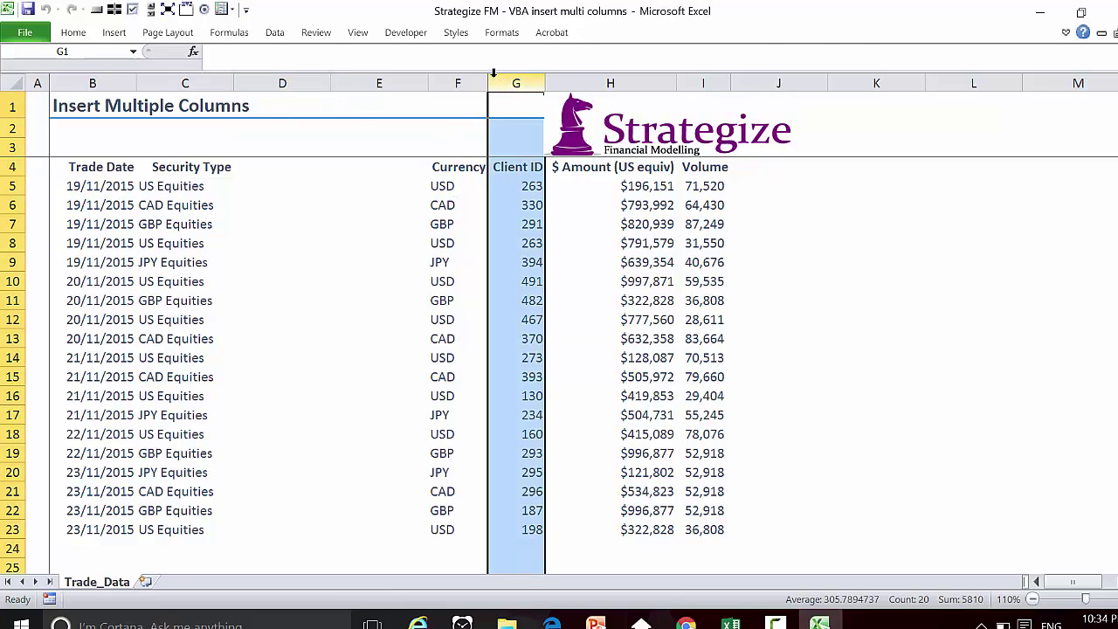
left_click(359, 33)
left_click(859, 74)
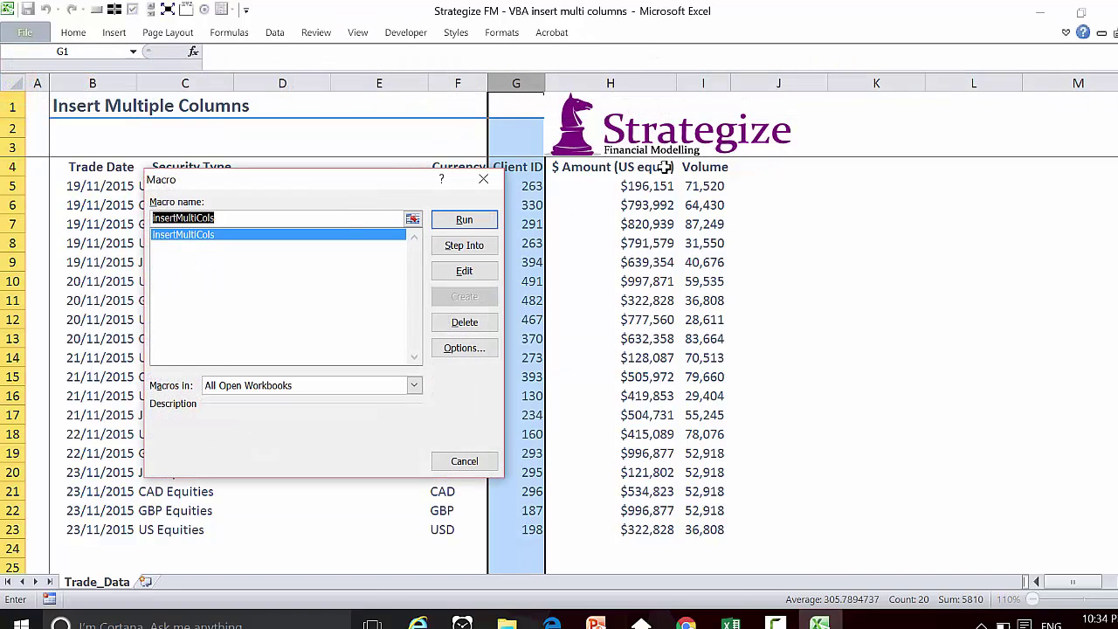
left_click(464, 220)
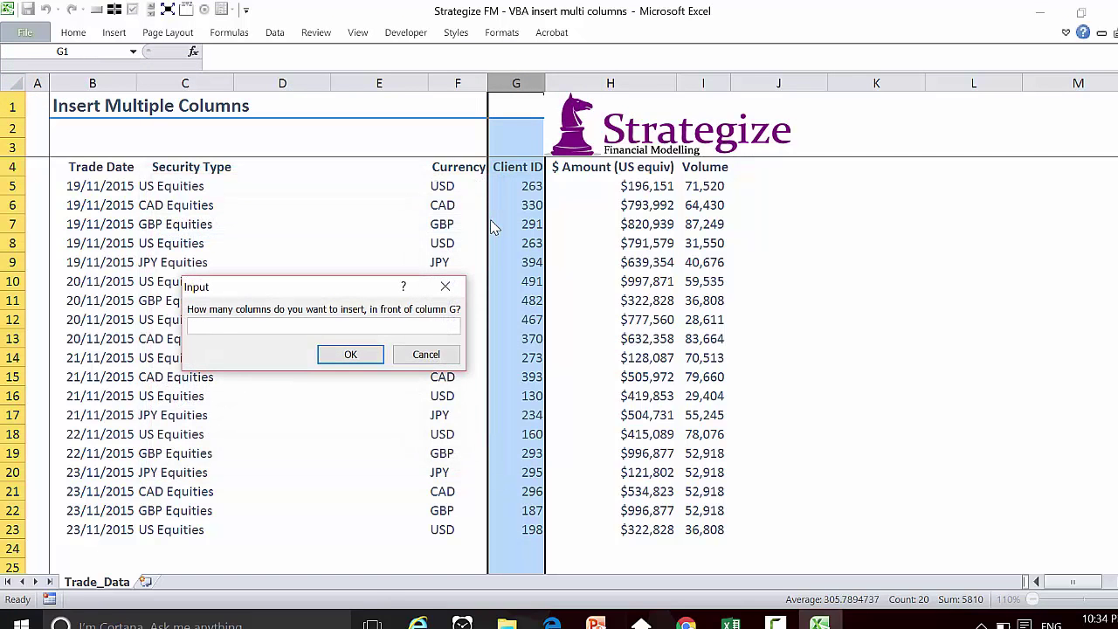
type("5")
key("Return")
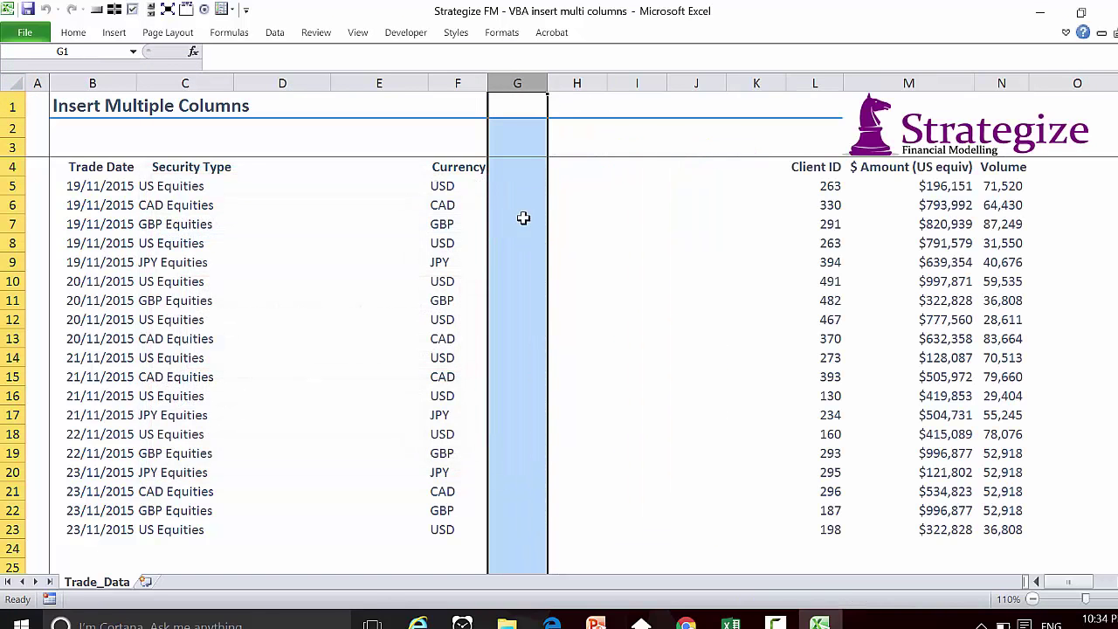
left_click(521, 218)
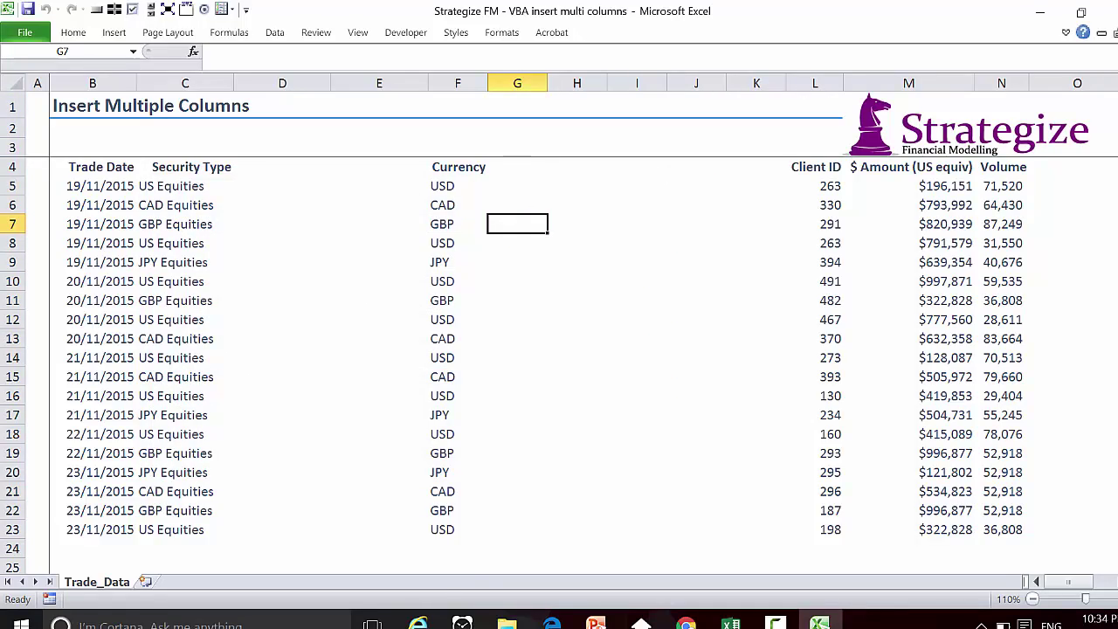